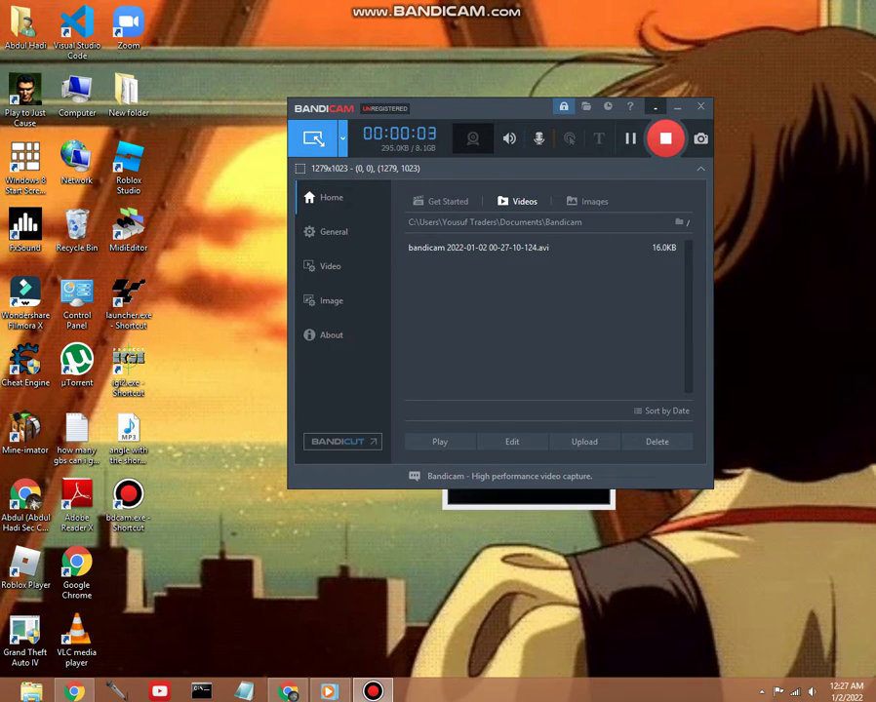
Play the loaded song "Angel With A Shotgun", skip ahead through the track and close the player.
left_click(655, 107)
mouse_move(528, 486)
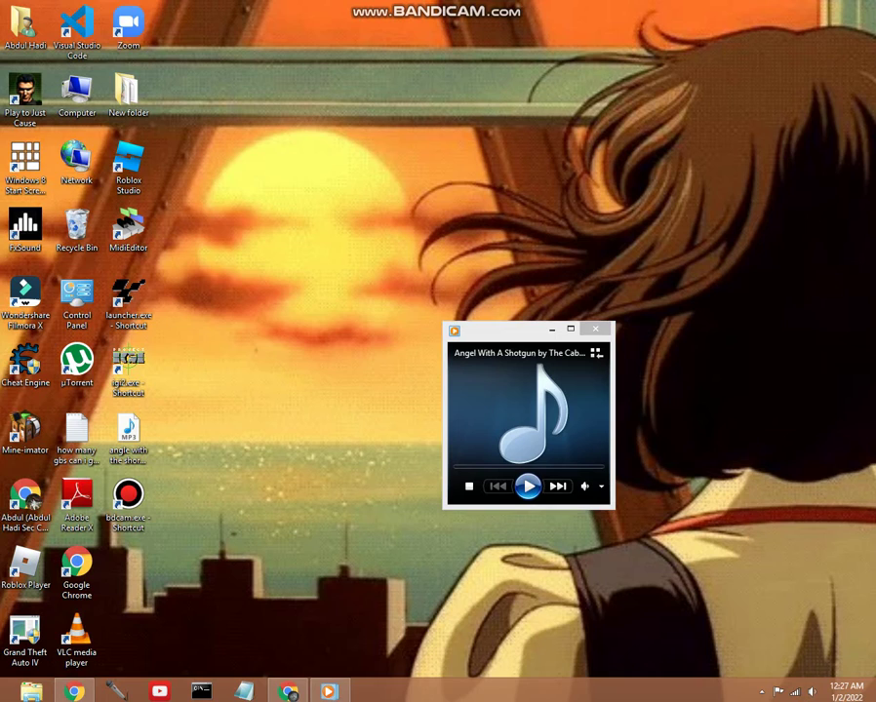
left_click(527, 486)
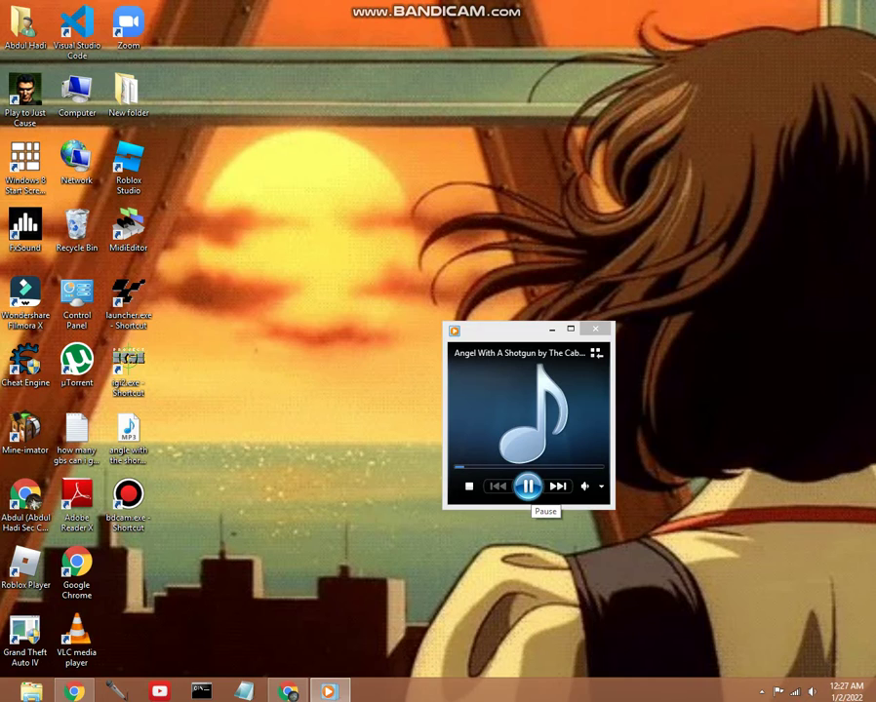
left_click(507, 467)
left_click(579, 467)
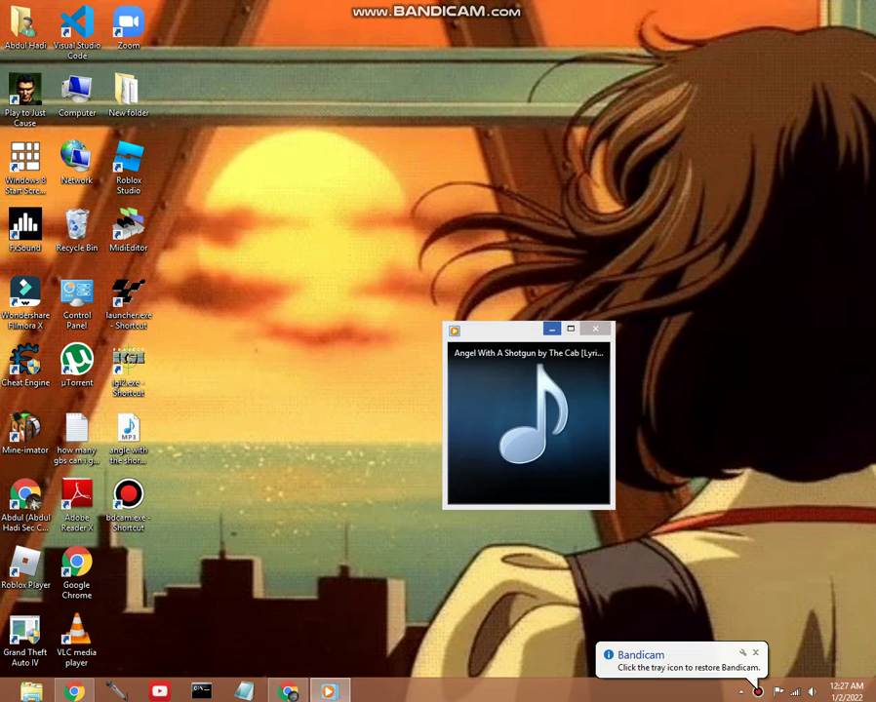
left_click(595, 329)
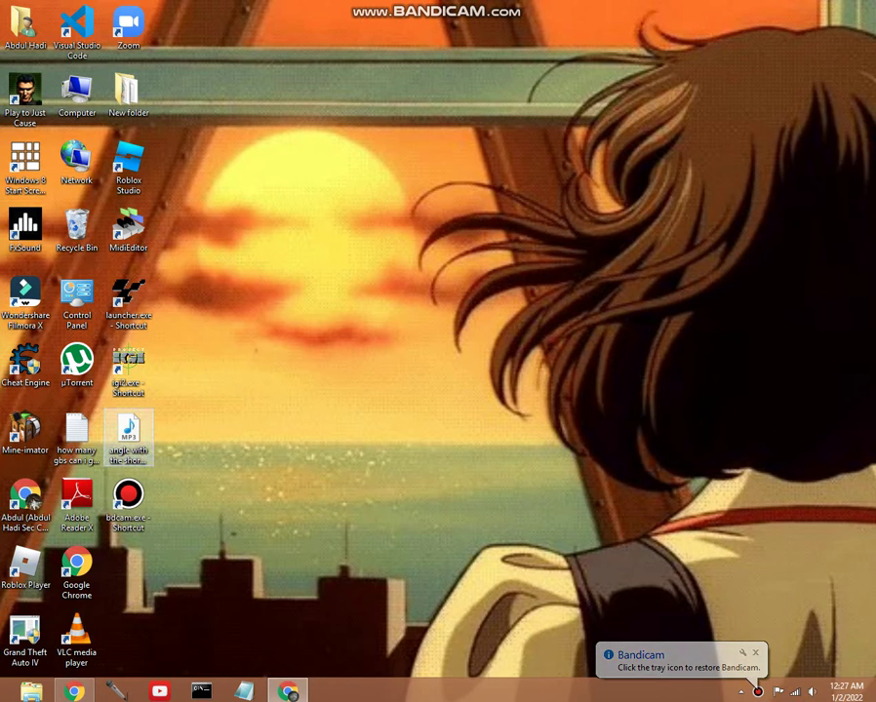
Change the extension of the desktop song file so it is named angle with the short gun.txt, accepting the extension change.
right_click(115, 435)
left_click(146, 406)
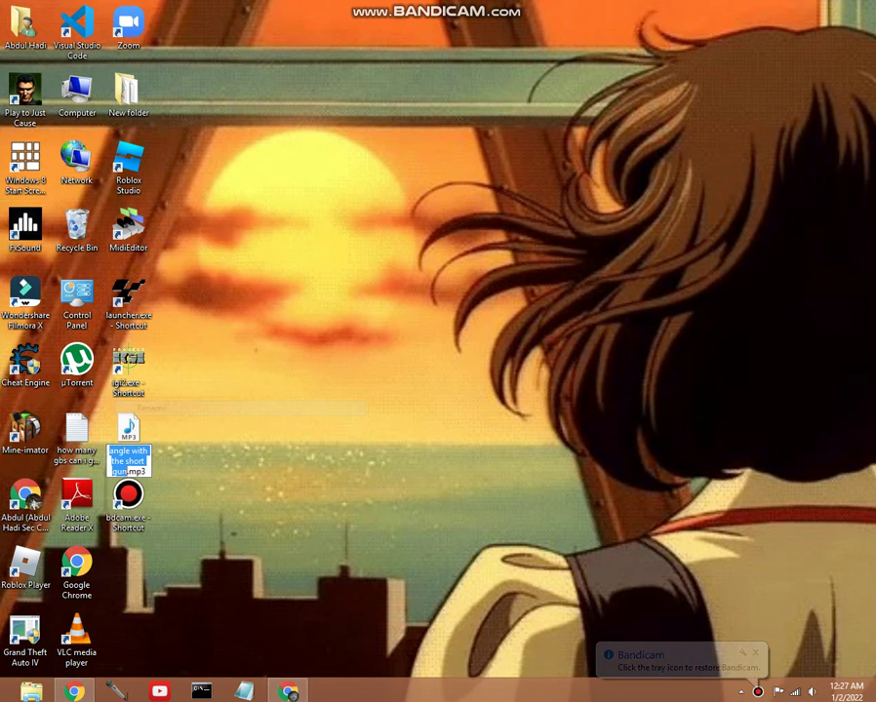
left_click(146, 471)
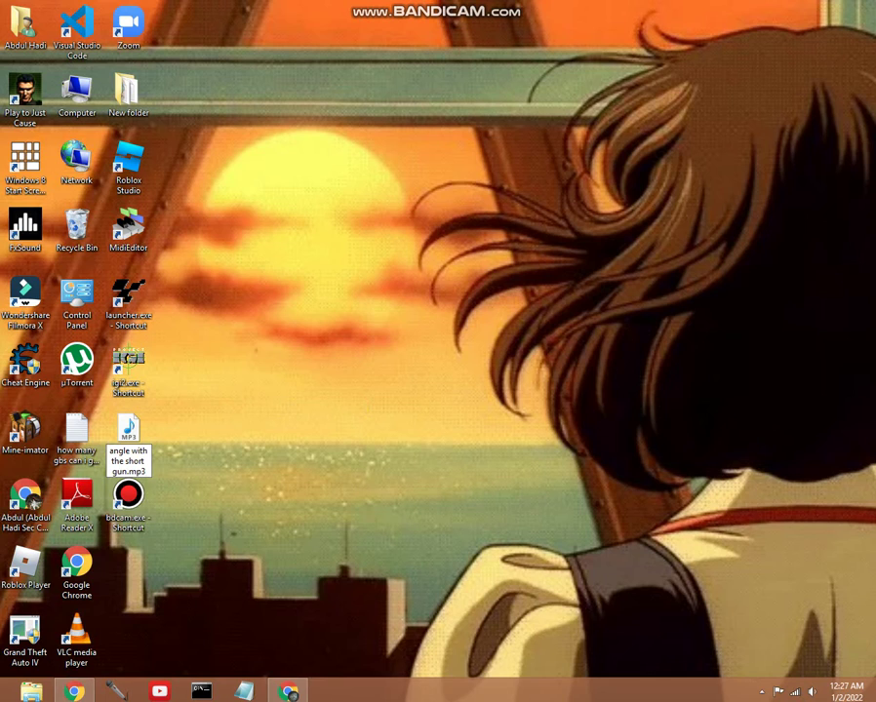
key("BackSpace")
key("BackSpace")
key("BackSpace")
type("txt")
key("Return")
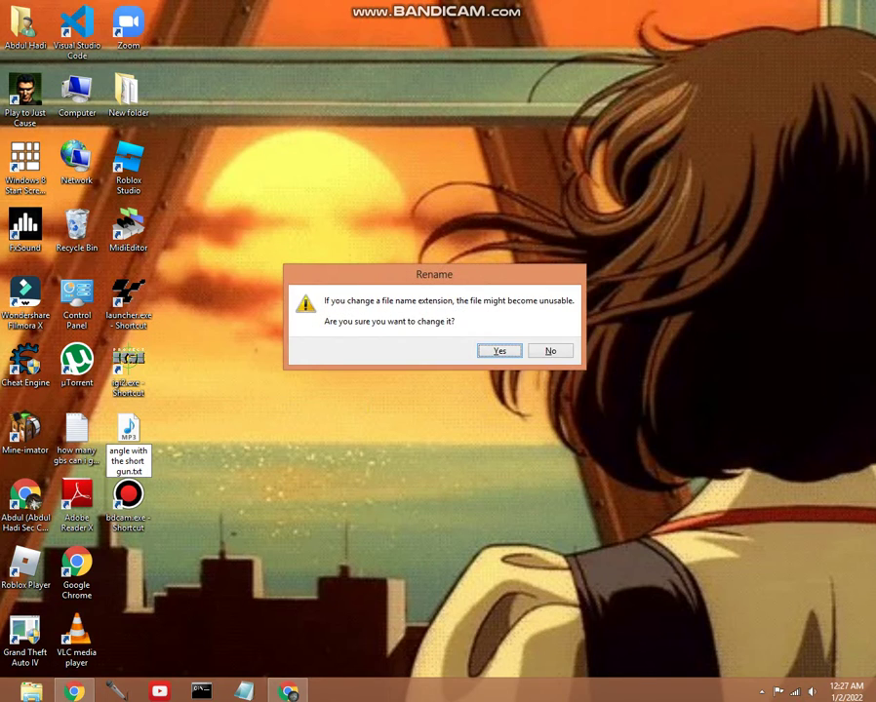
key("Return")
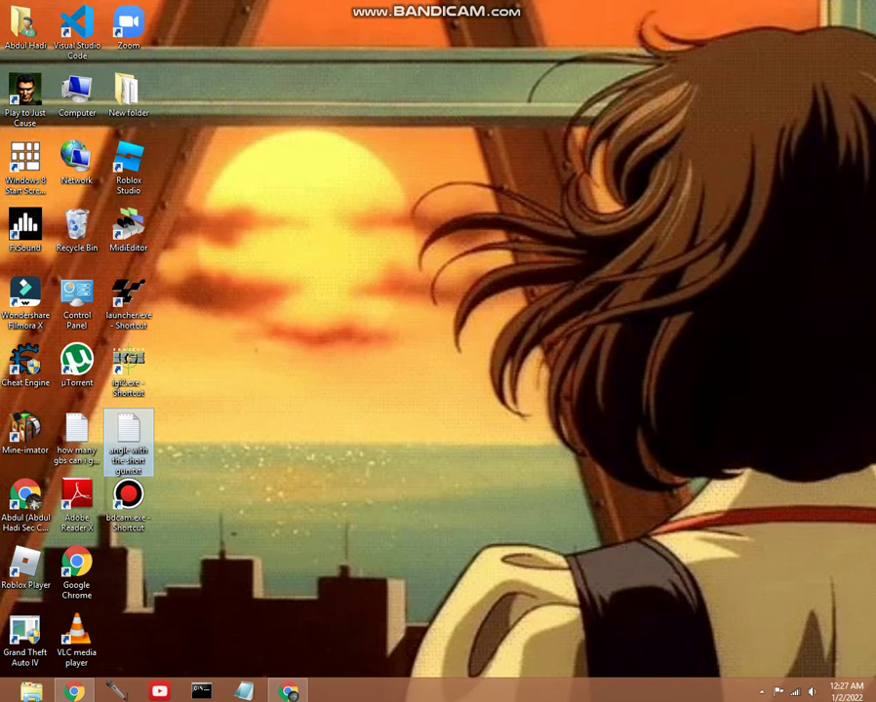
Open angle with the short gun.txt in a maximized window and examine its raw contents across and down the text.
key("Return")
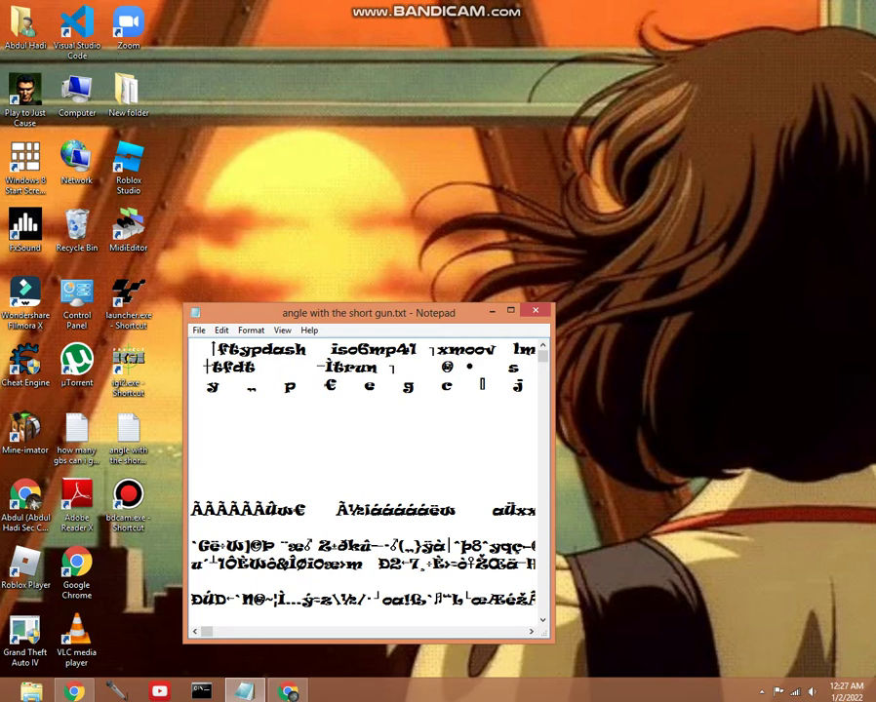
left_click(511, 310)
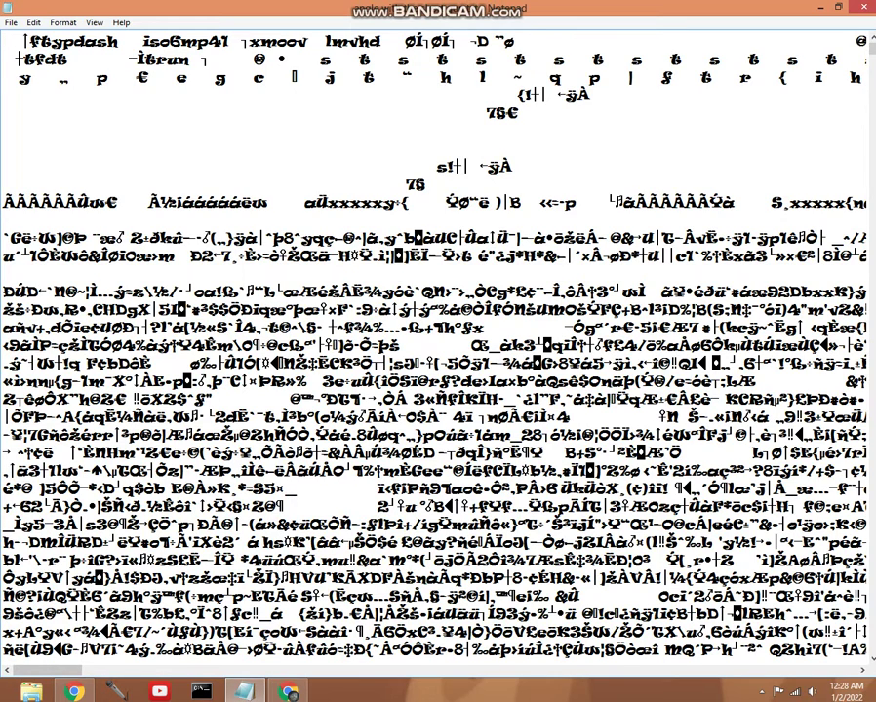
left_click_drag(46, 670, 599, 670)
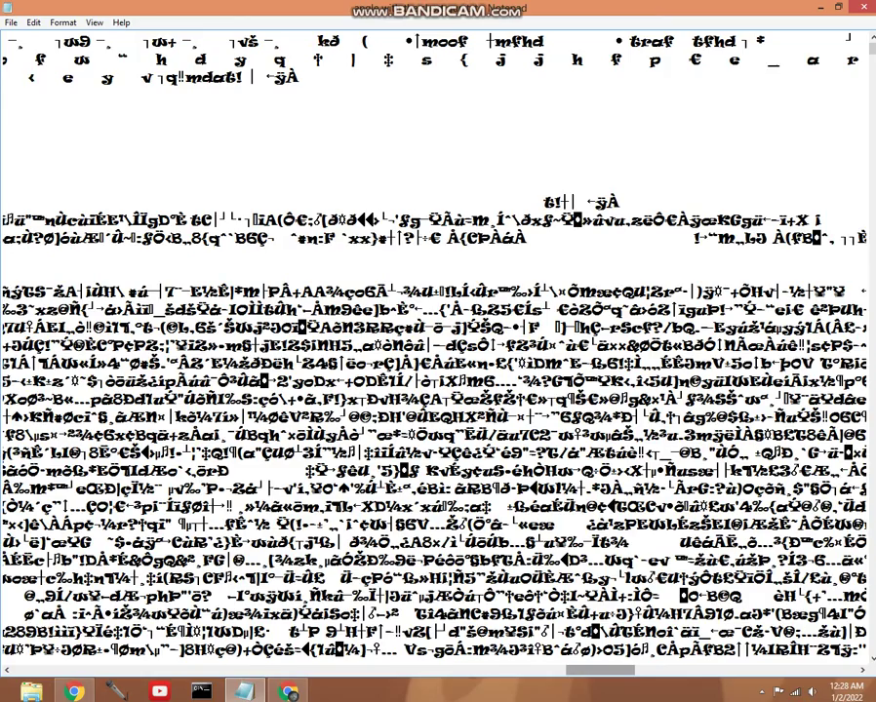
scroll(438, 351, "left", 15)
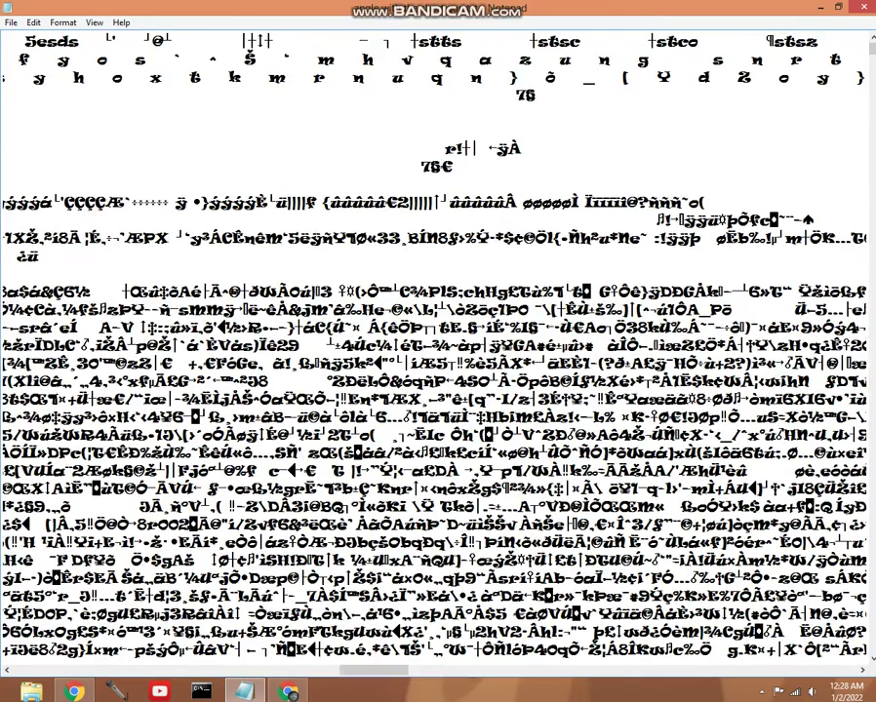
left_click(821, 6)
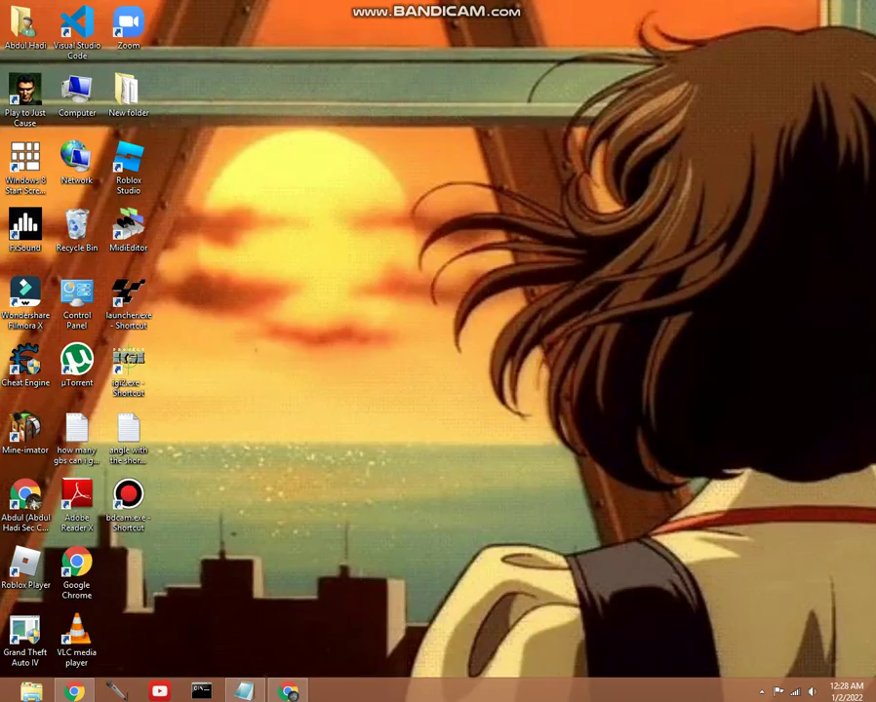
right_click(142, 418)
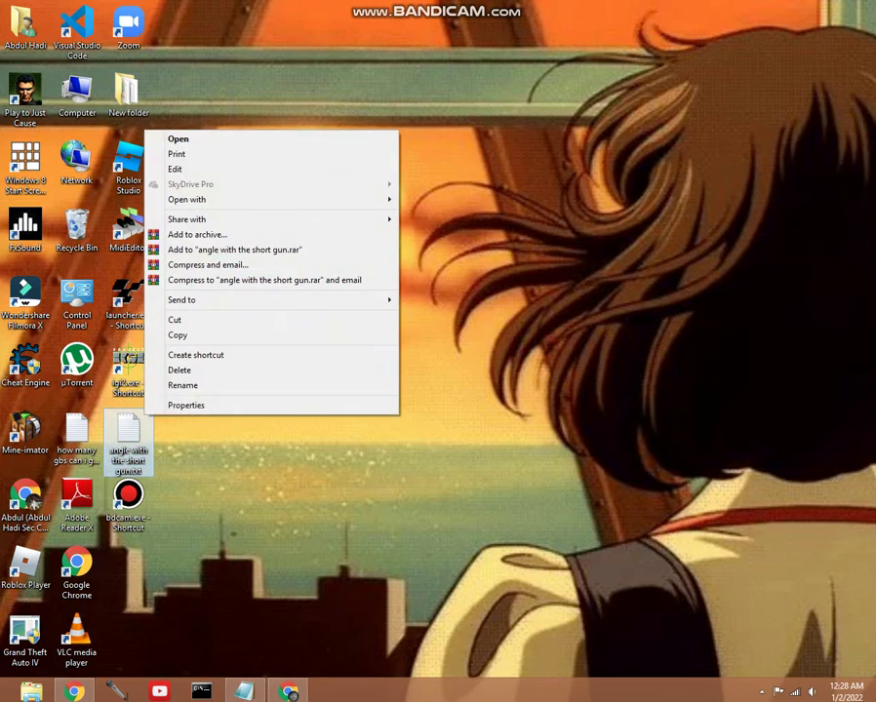
left_click(282, 487)
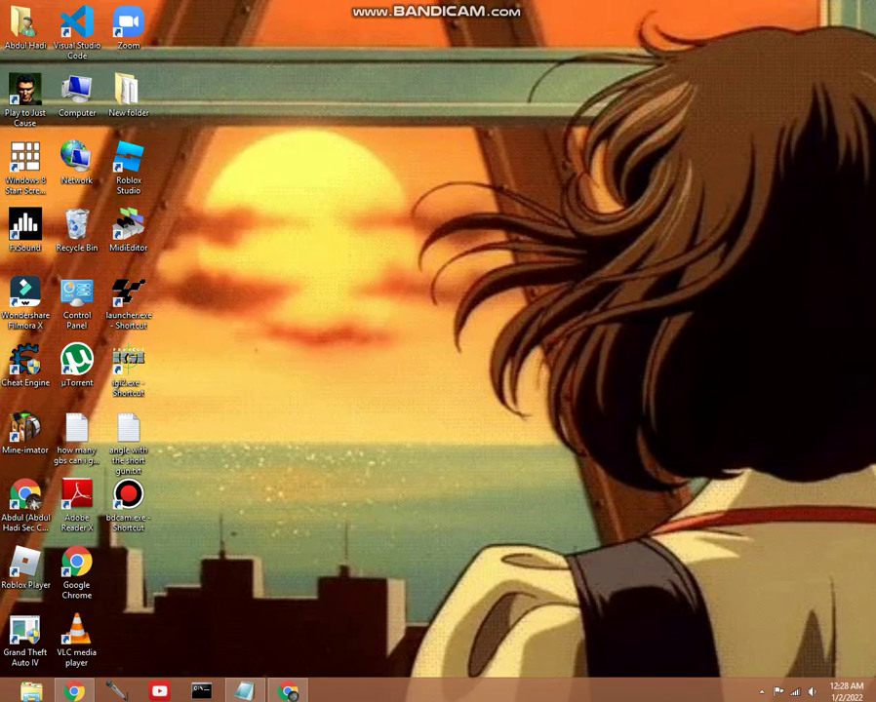
left_click(244, 691)
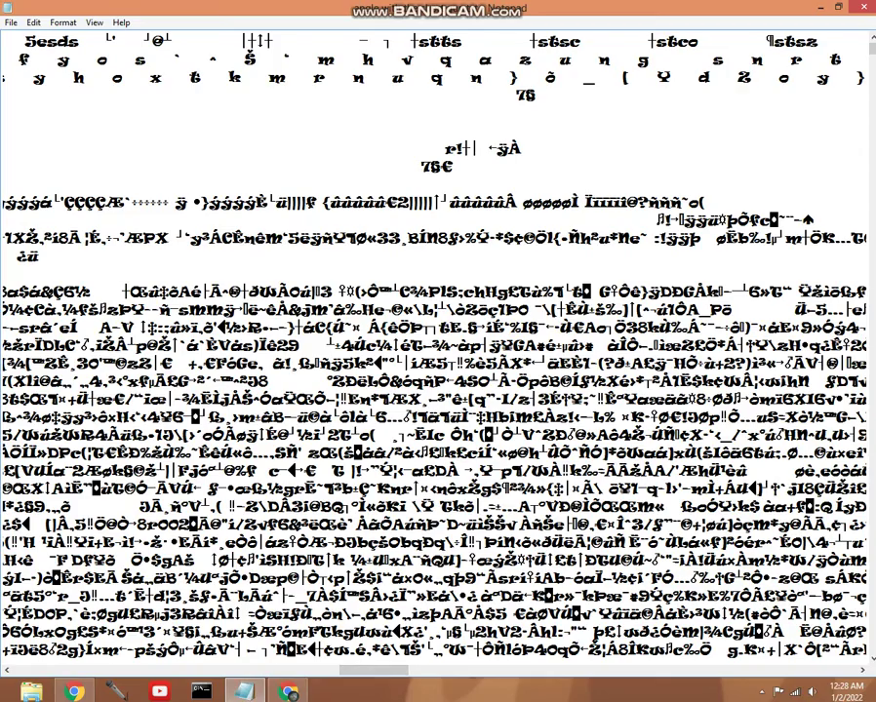
scroll(438, 351, "down", 7)
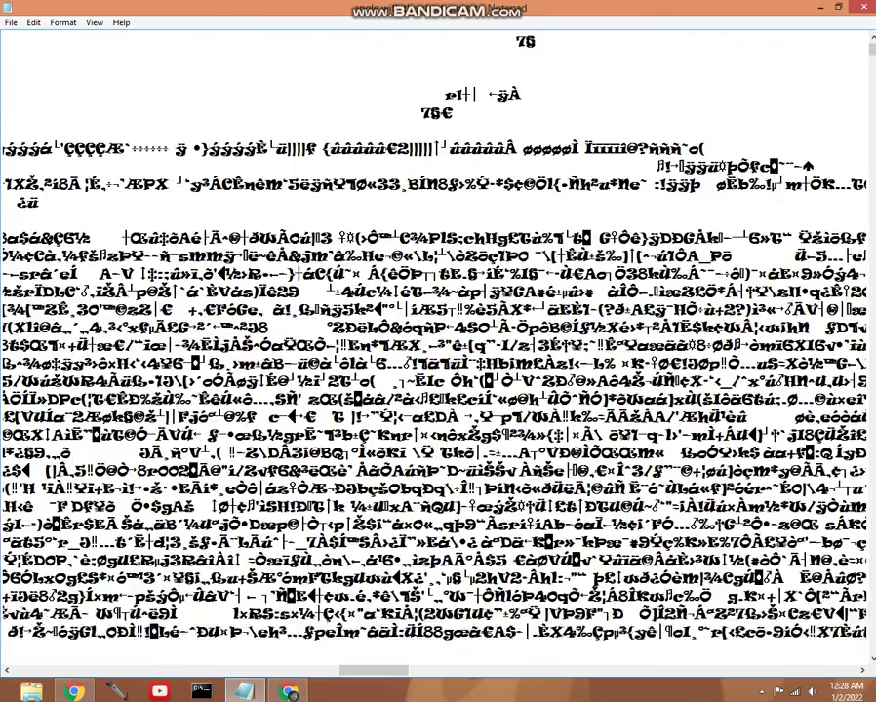
scroll(438, 352, "up", 7)
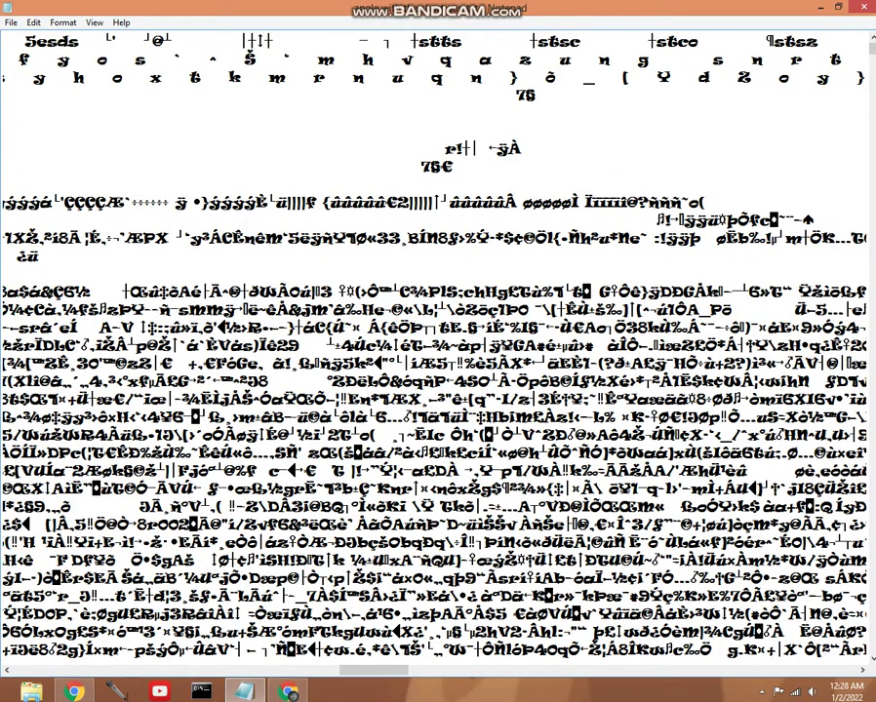
Replace "5esds" in the first line with "stts", then close the file and save the changes.
left_click_drag(25, 41, 79, 42)
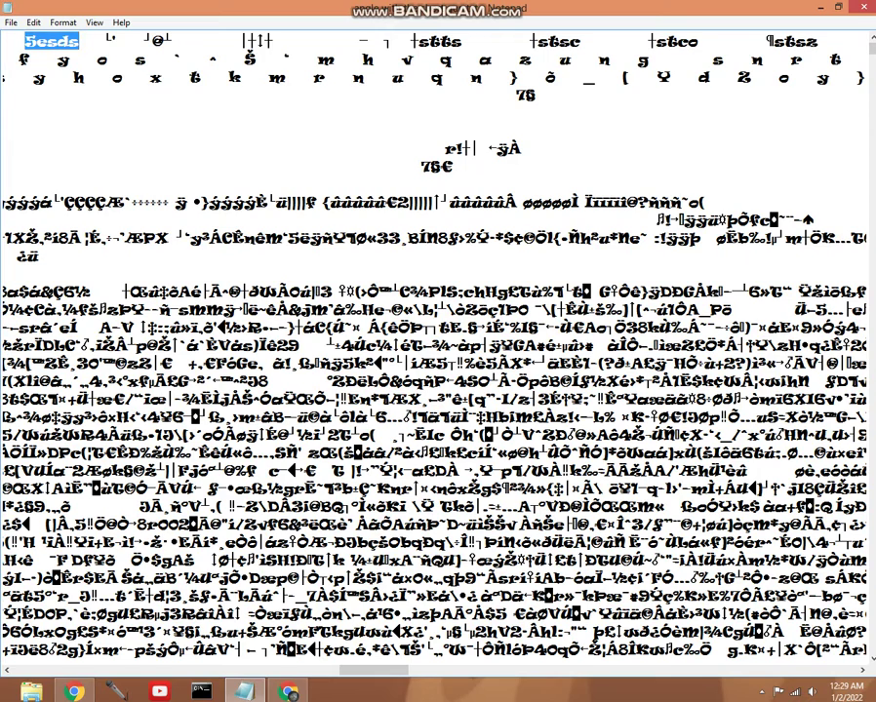
type("s")
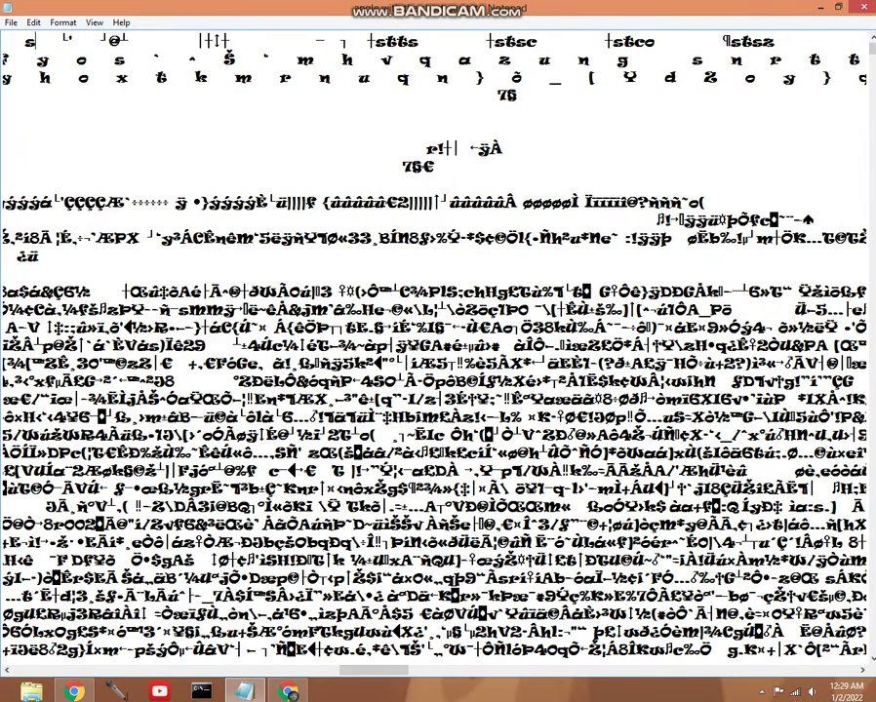
type("tts")
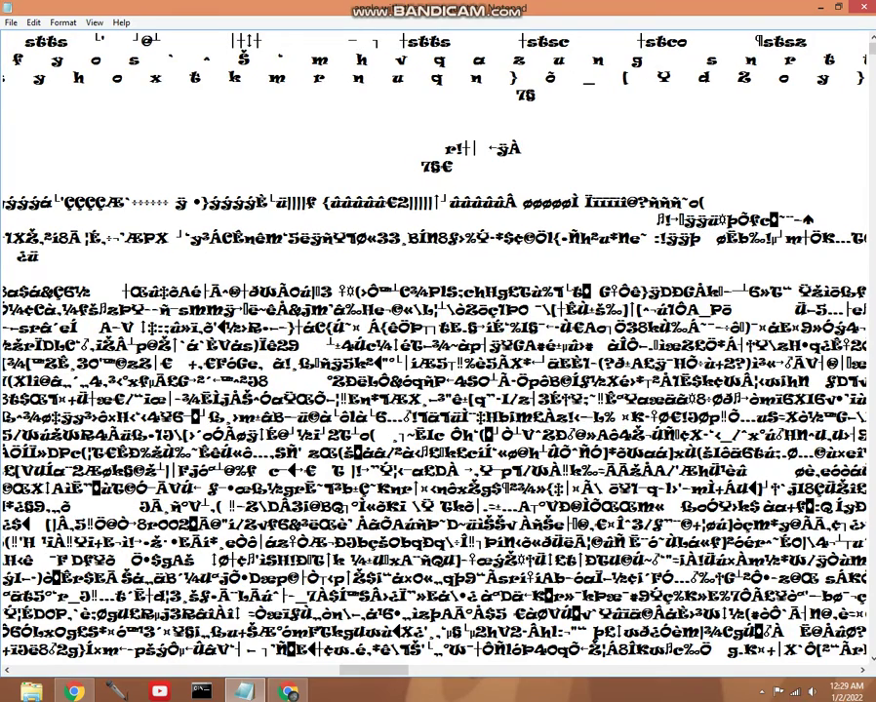
left_click(867, 4)
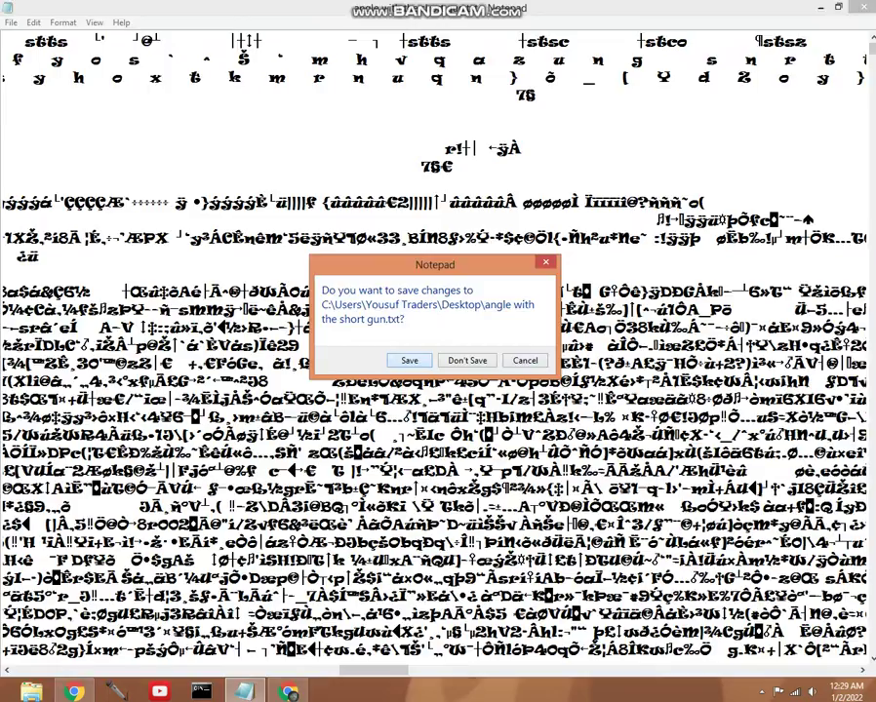
left_click(409, 361)
Rename the edited text file back to angle with the short gun.mp3, accepting the extension change.
right_click(117, 438)
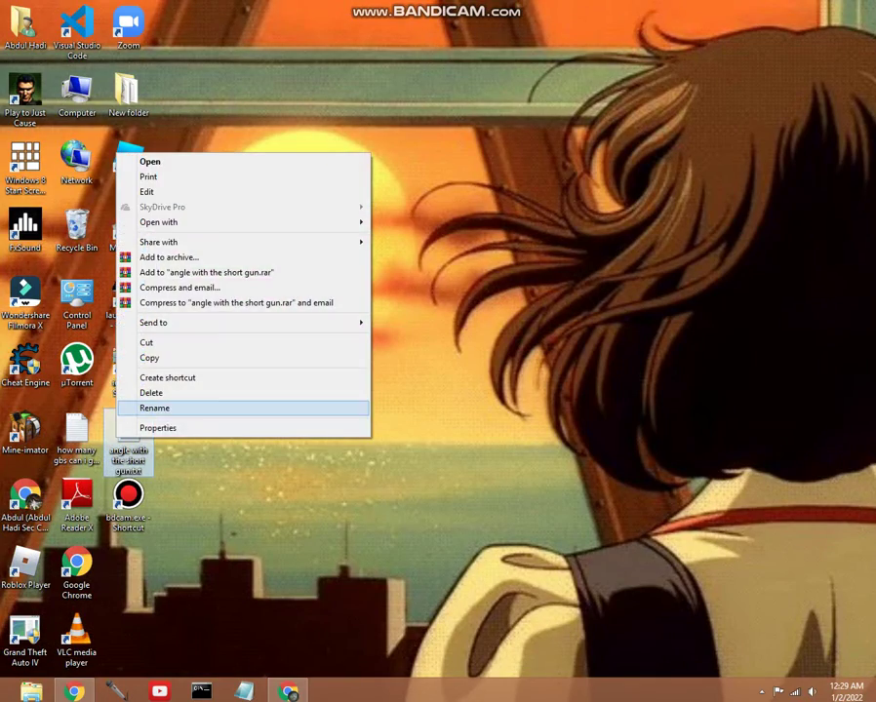
left_click(153, 408)
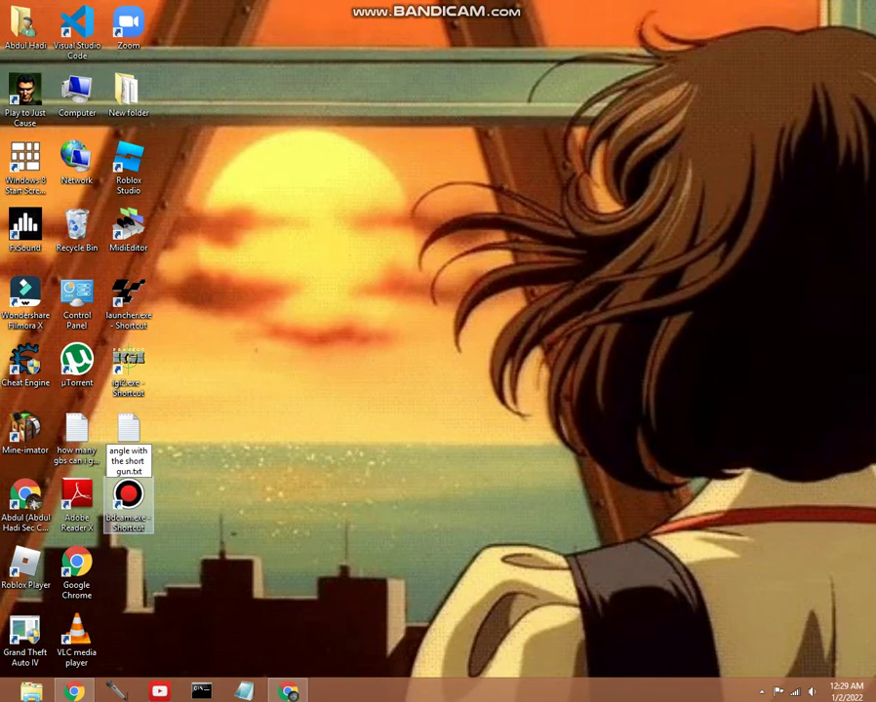
key("BackSpace")
key("BackSpace")
key("BackSpace")
type("mp3")
key("Return")
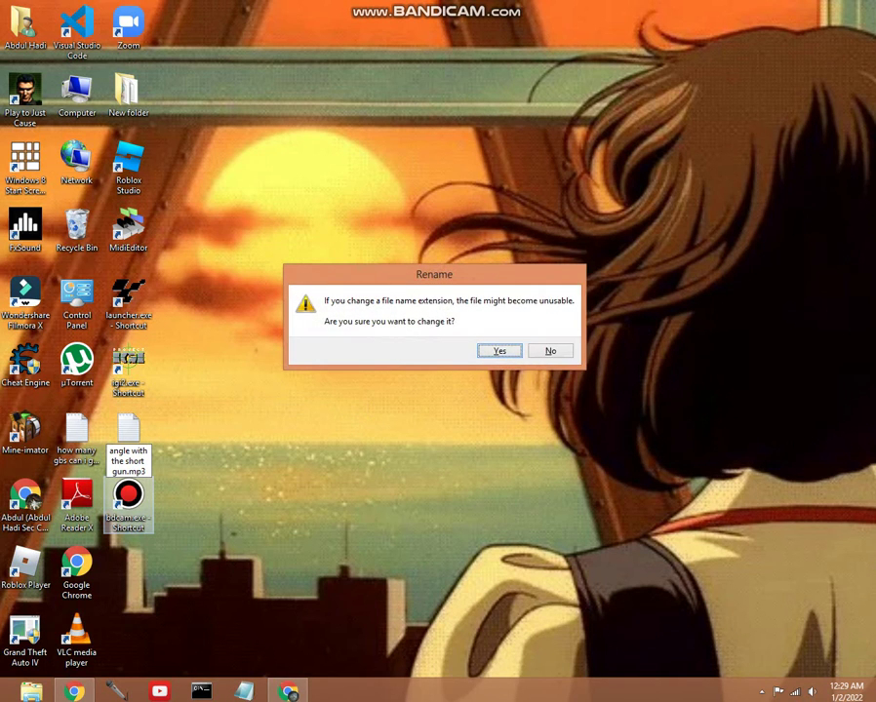
key("Return")
Try to play the edited angle with the short gun.mp3, then dismiss the player.
right_click(135, 446)
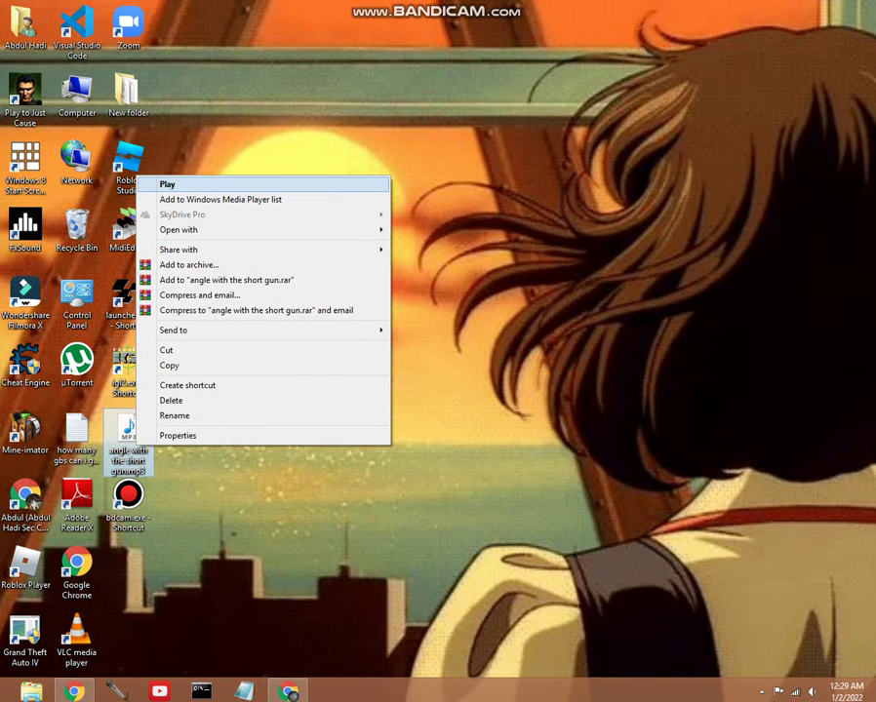
left_click(168, 185)
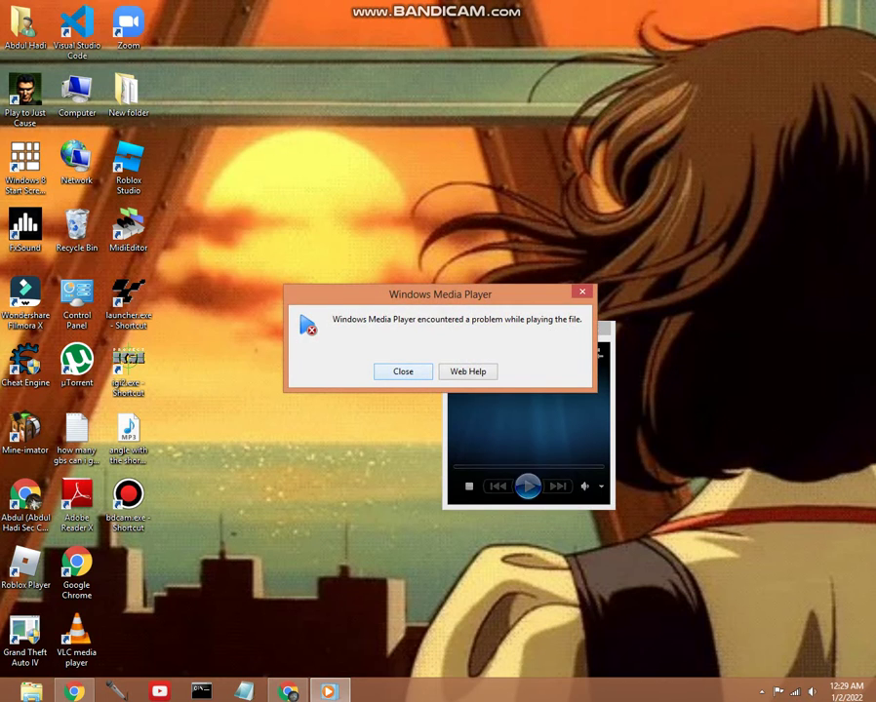
left_click(403, 372)
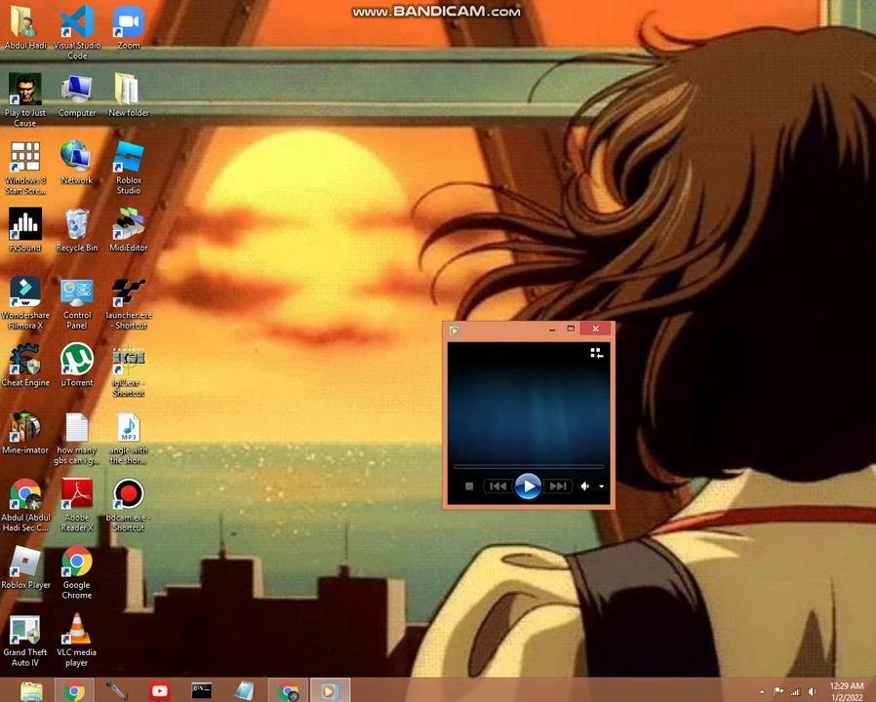
left_click(595, 328)
Rename the MP3 file to angle with the short gun.txt again, accepting the extension change.
right_click(128, 417)
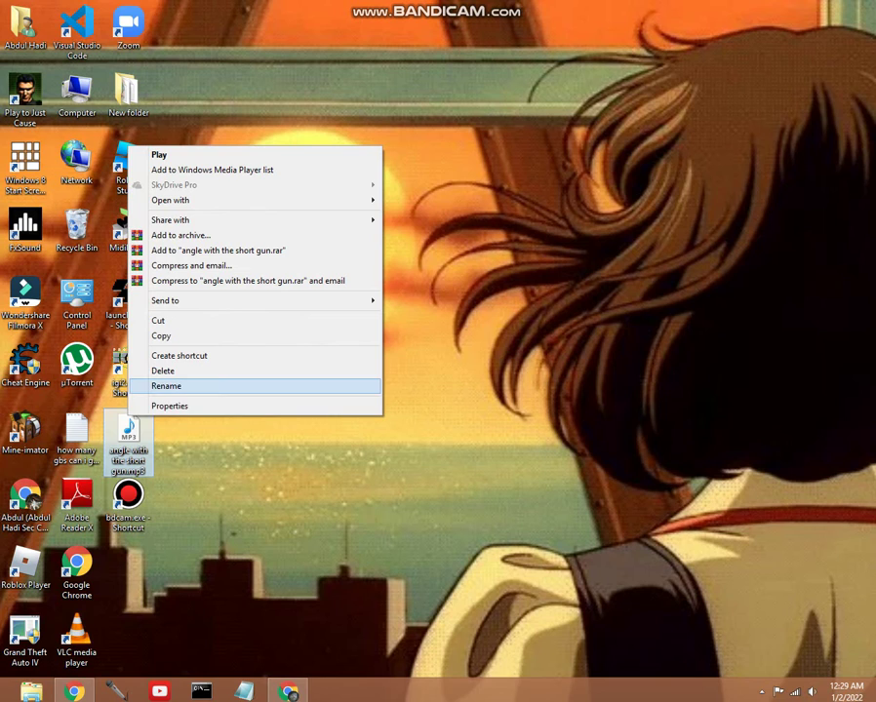
key("Return")
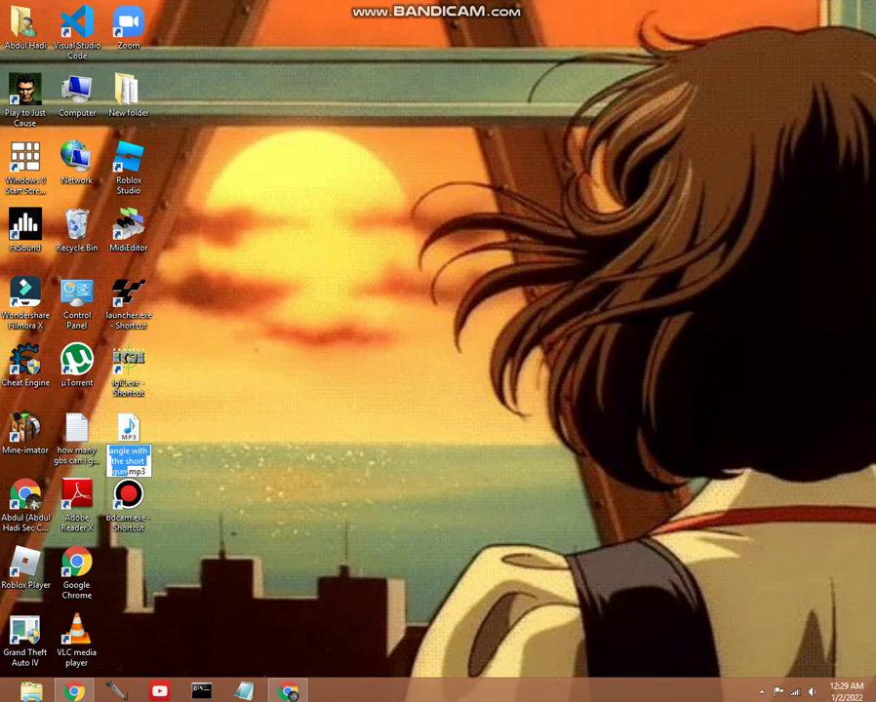
left_click(146, 471)
key("BackSpace")
key("BackSpace")
key("BackSpace")
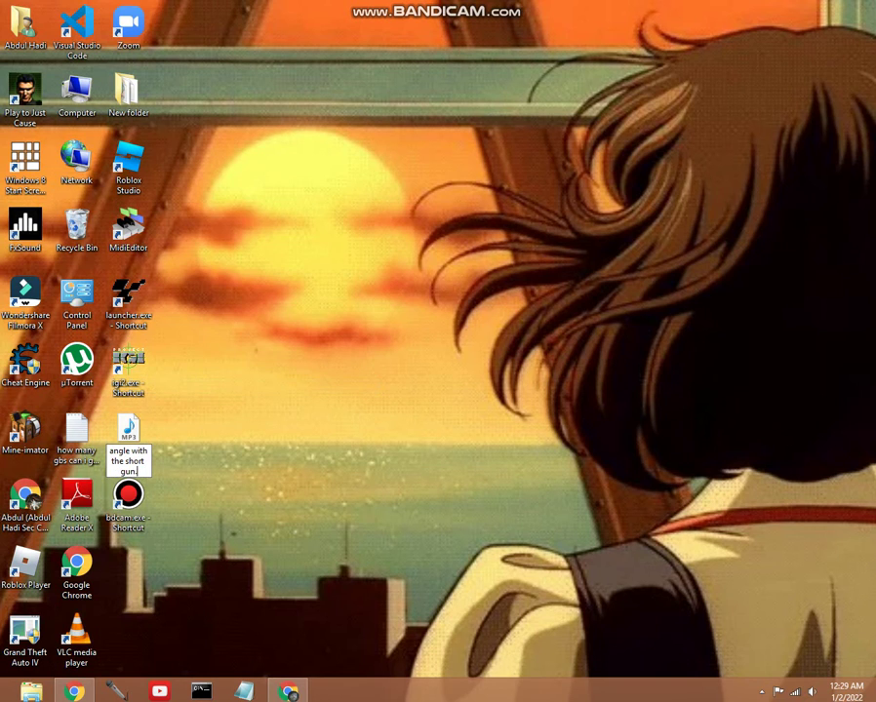
type("txt")
key("Return")
key("Return")
Open the text file maximized, insert "5esds" at the very beginning, and save it while closing.
key("Return")
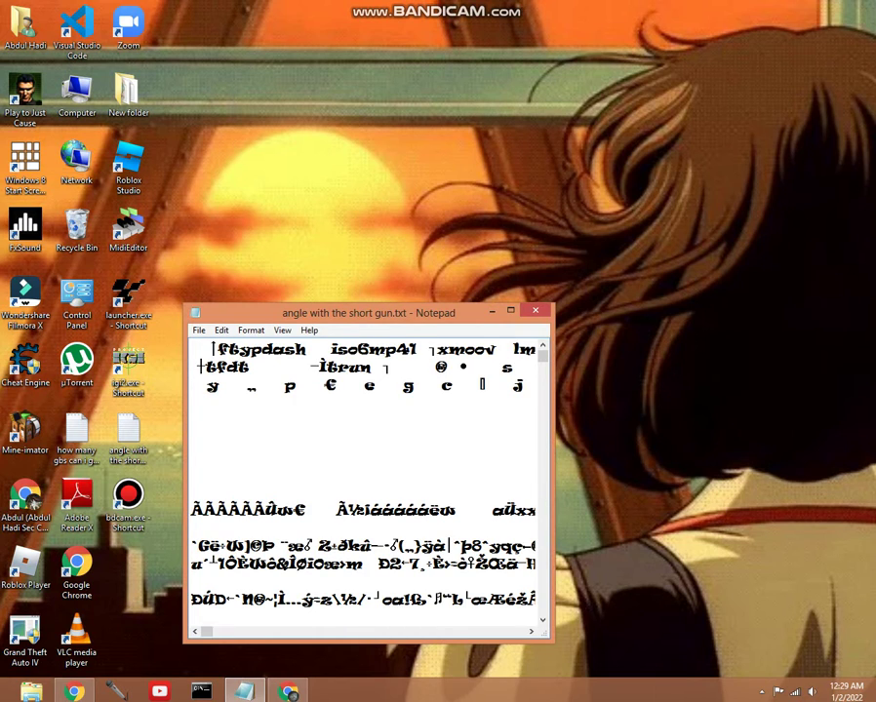
key("super+Up")
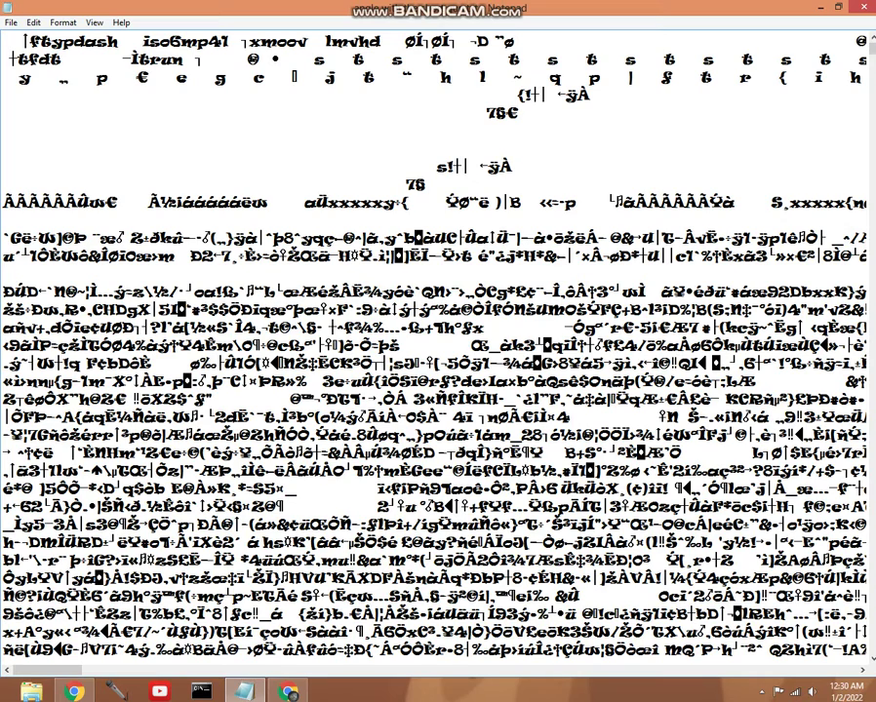
type("5esds")
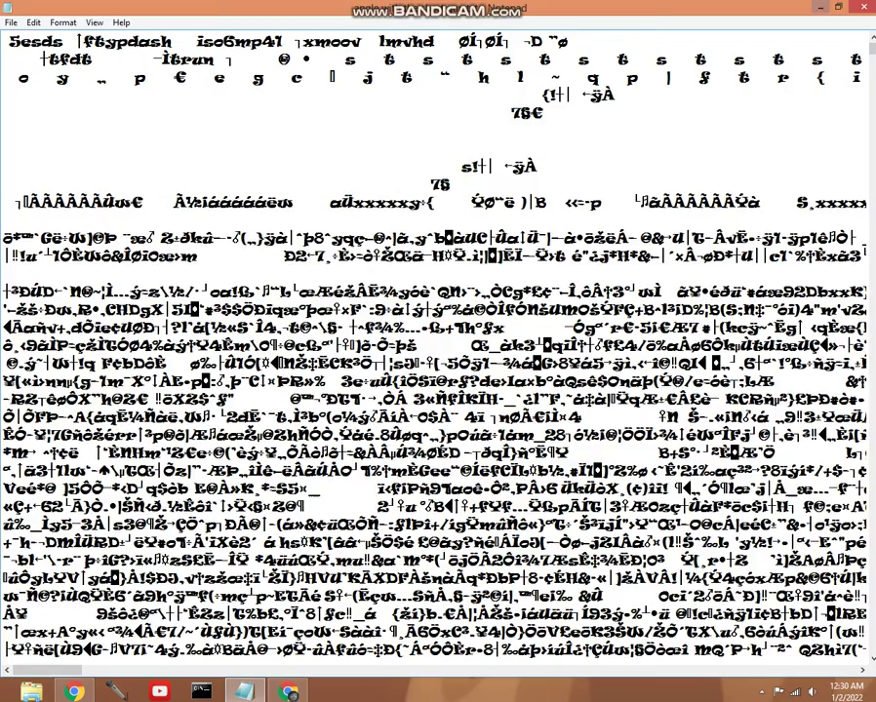
left_click(864, 7)
key("Return")
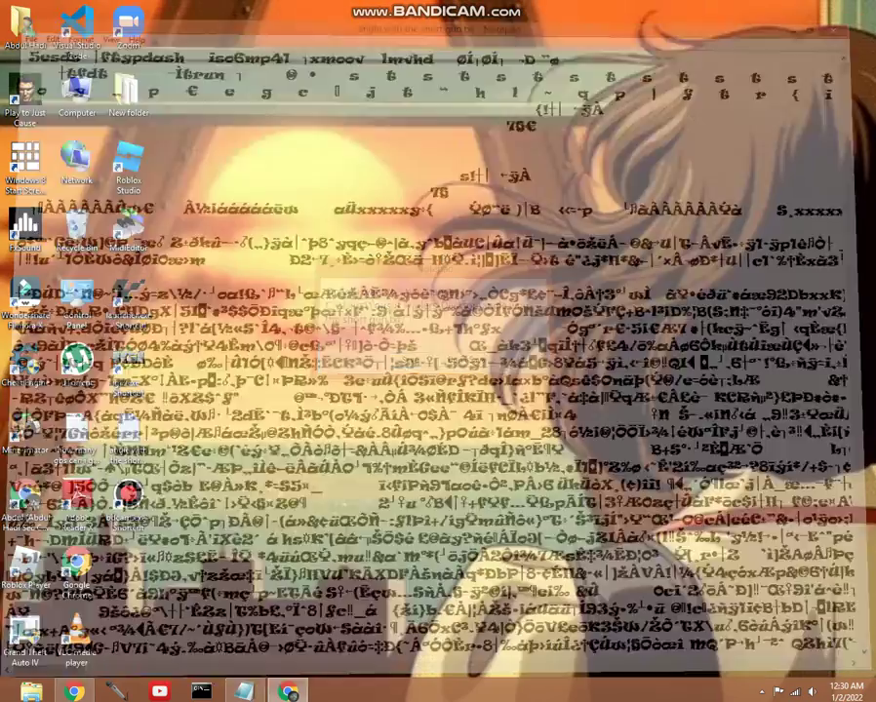
Rename the edited desktop text file to angle with the short gun.mp3 and accept the extension change.
right_click(132, 430)
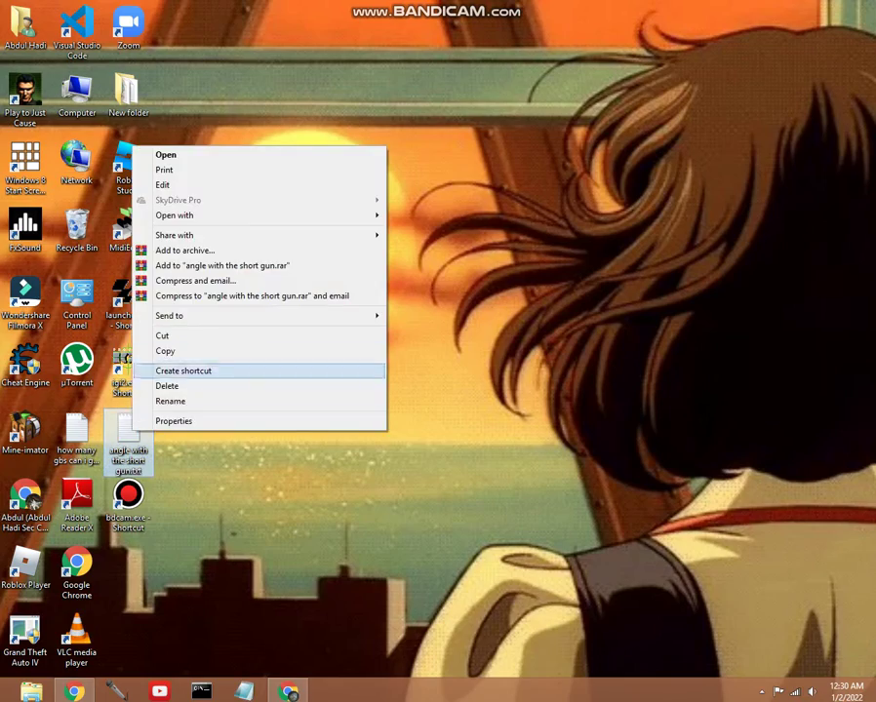
left_click(171, 401)
key("End")
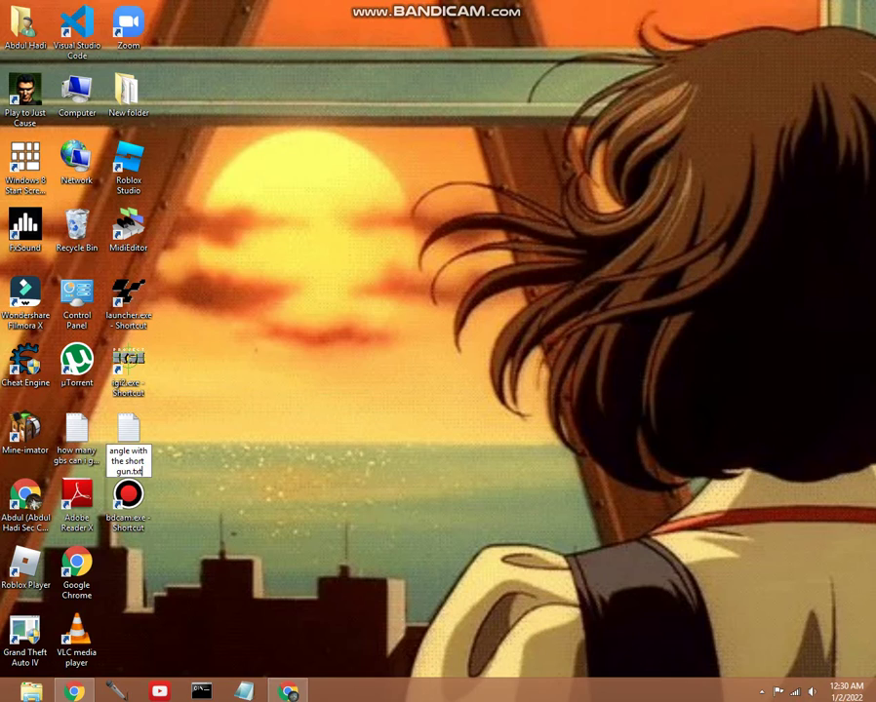
key("BackSpace")
key("BackSpace")
key("BackSpace")
type("mp3")
key("Return")
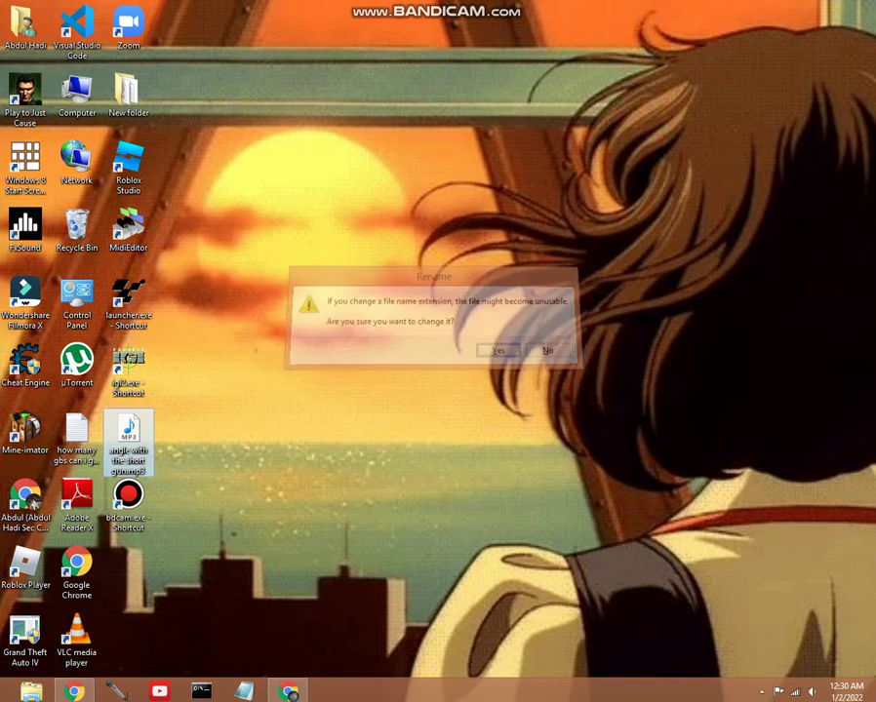
key("Return")
Try to play the renamed angle with the short gun.mp3, then dismiss the error and close the player.
key("Return")
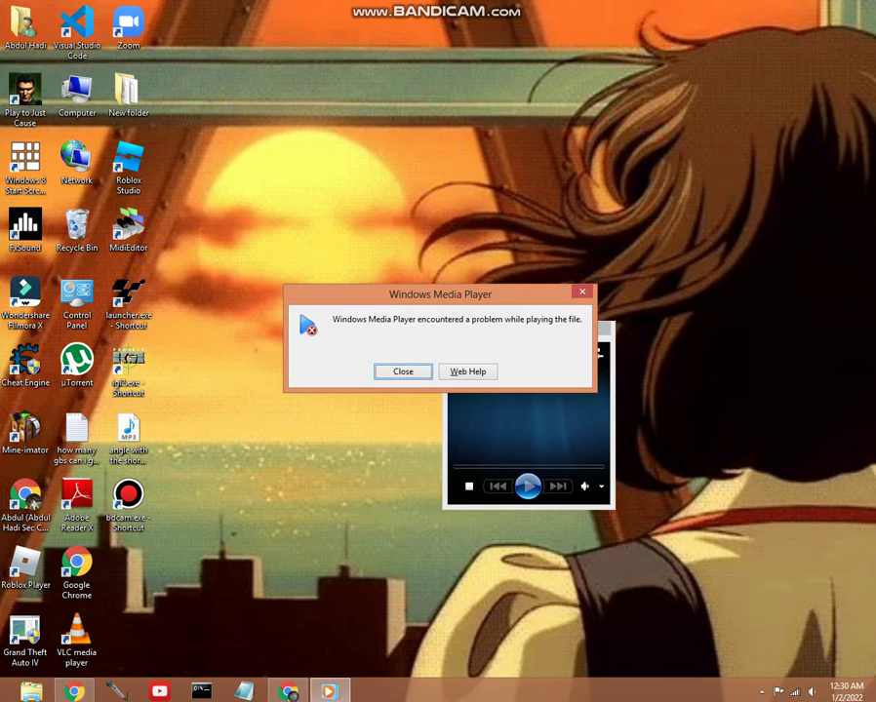
left_click(582, 292)
left_click(594, 327)
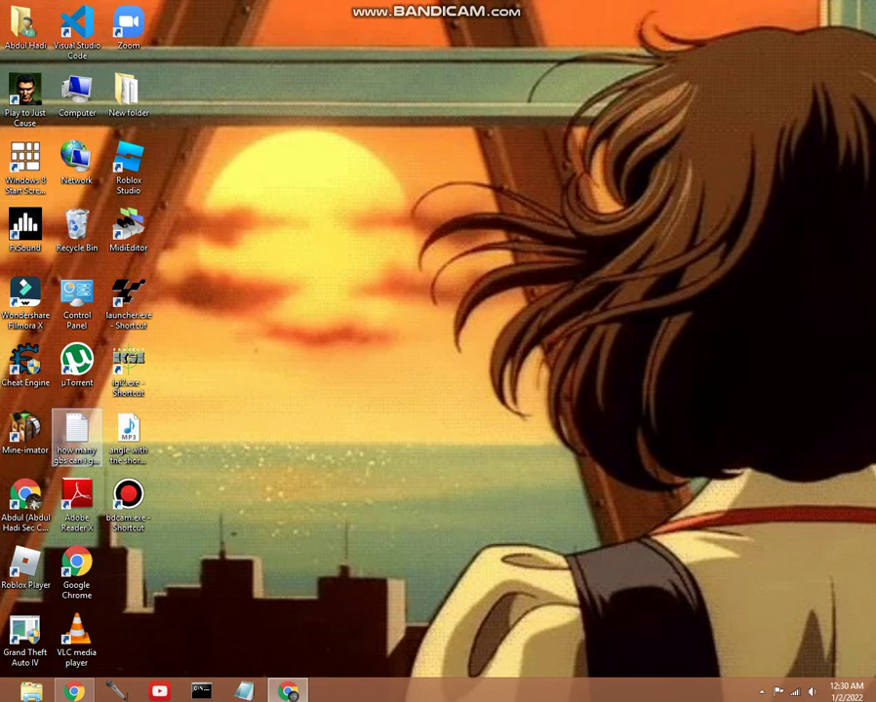
Delete angle with the short gun.mp3 from the desktop, confirming the move to the Recycle Bin.
right_click(116, 431)
left_click(150, 386)
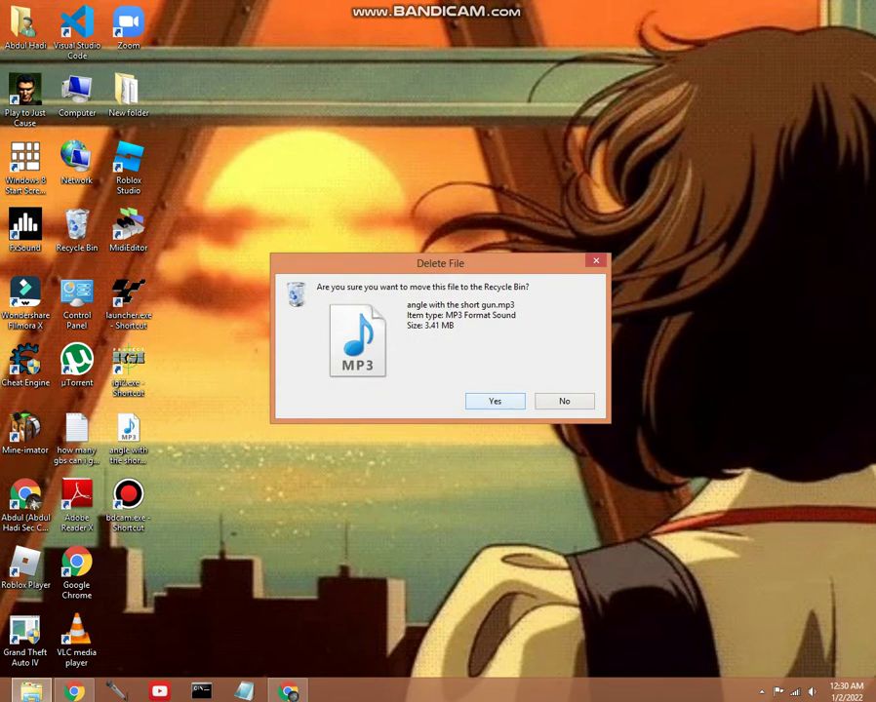
left_click(493, 400)
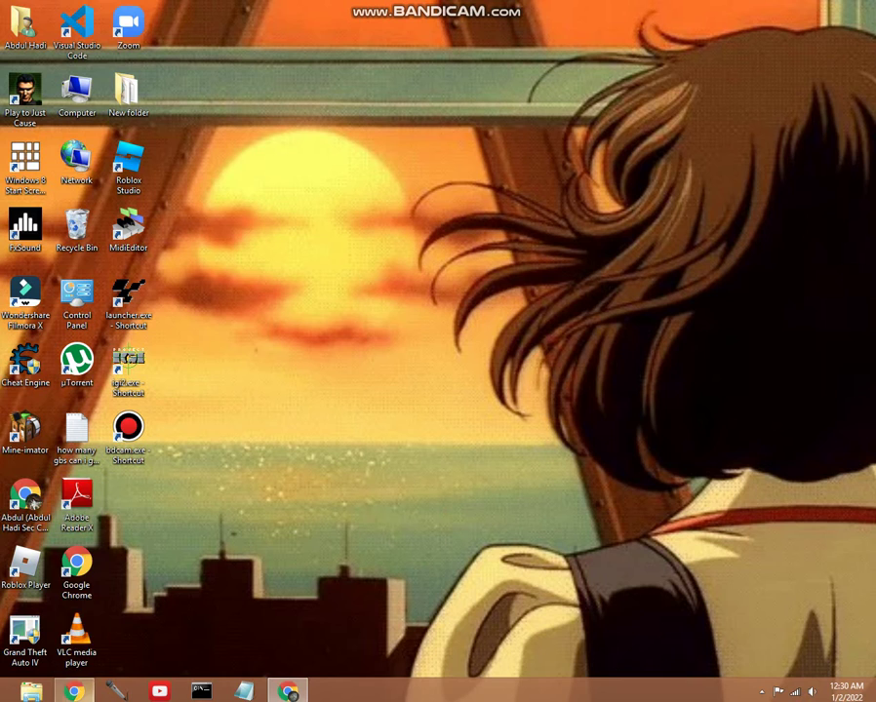
left_click(31, 692)
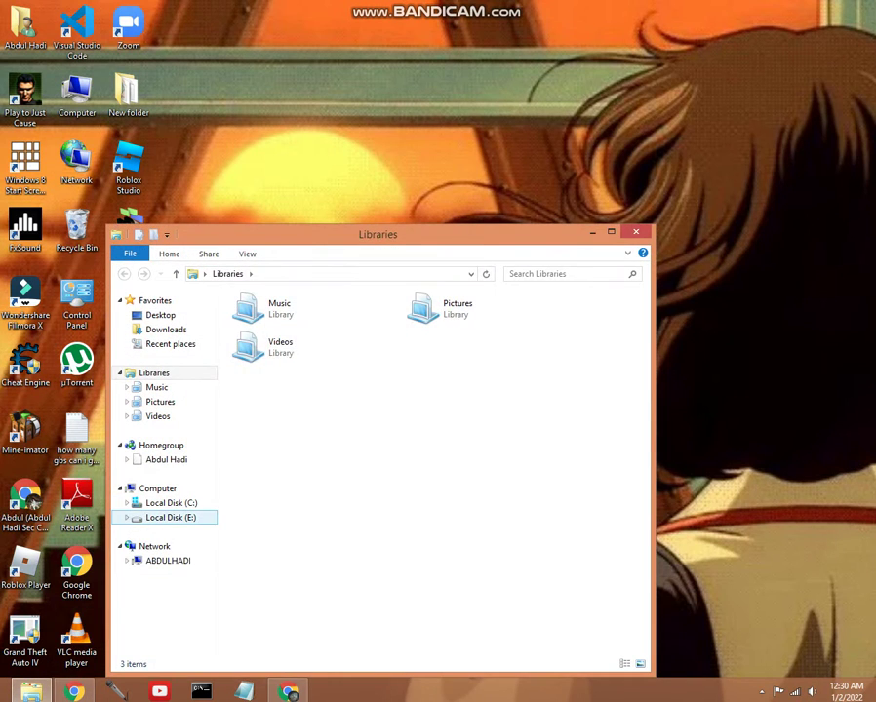
right_click(297, 417)
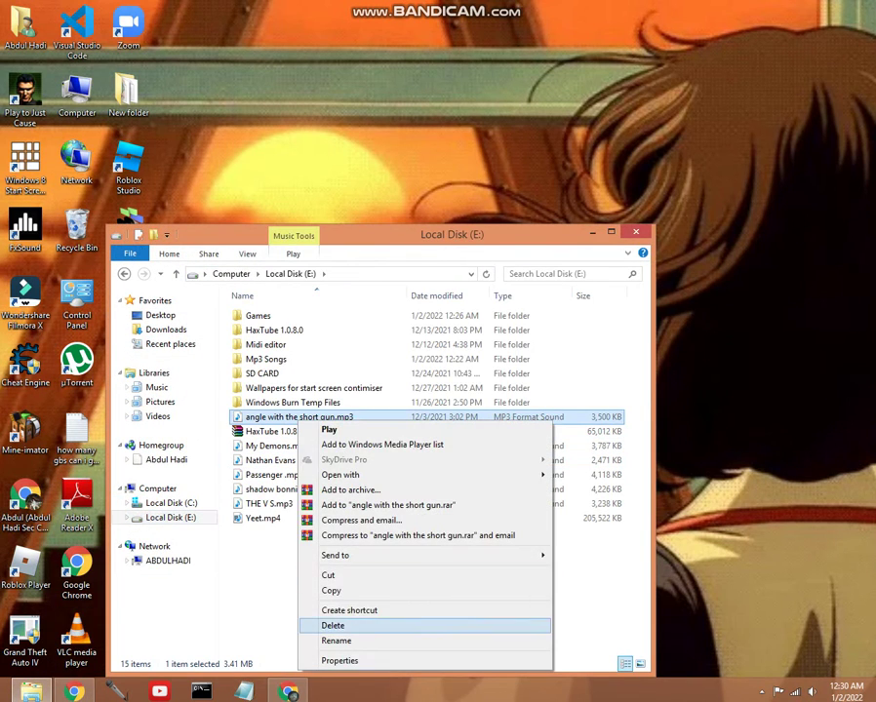
key("Up")
key("Up")
key("Up")
key("Up")
key("Right")
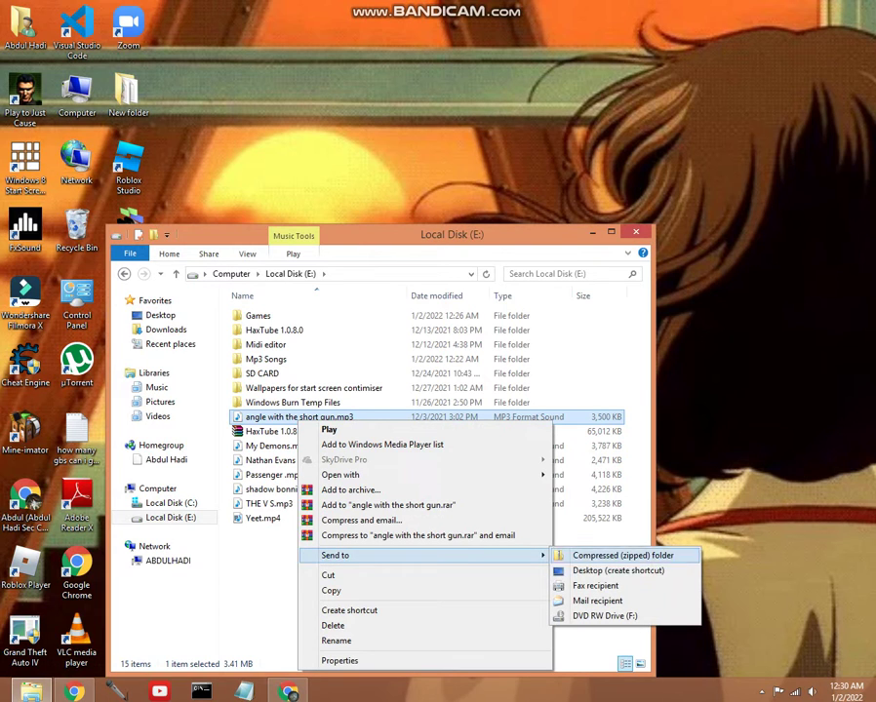
left_click(605, 534)
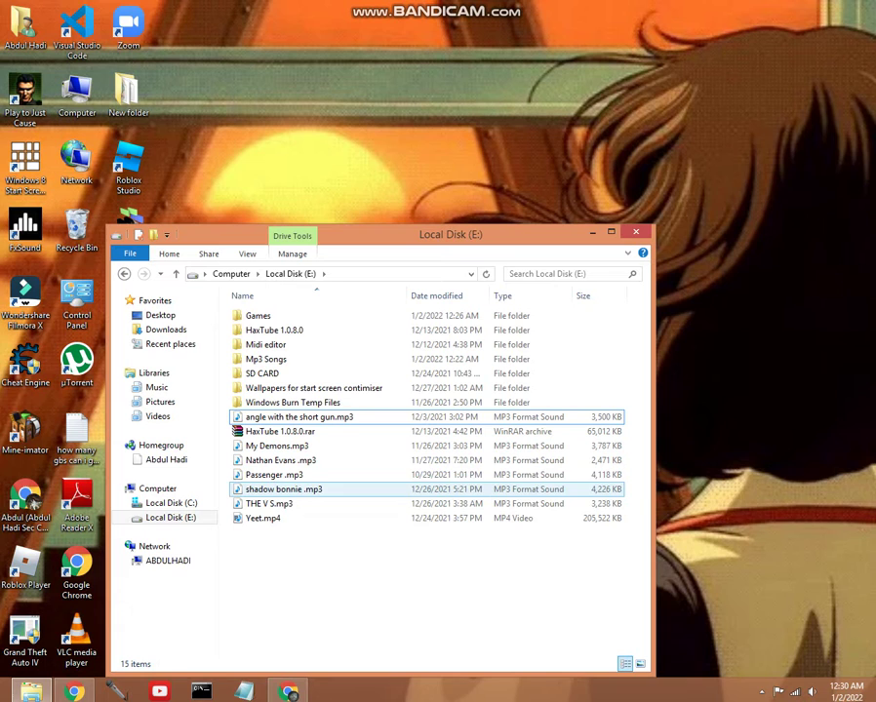
Create a desktop shortcut to shadow bonnie .mp3 from Local Disk (E:), and close the file window.
right_click(273, 488)
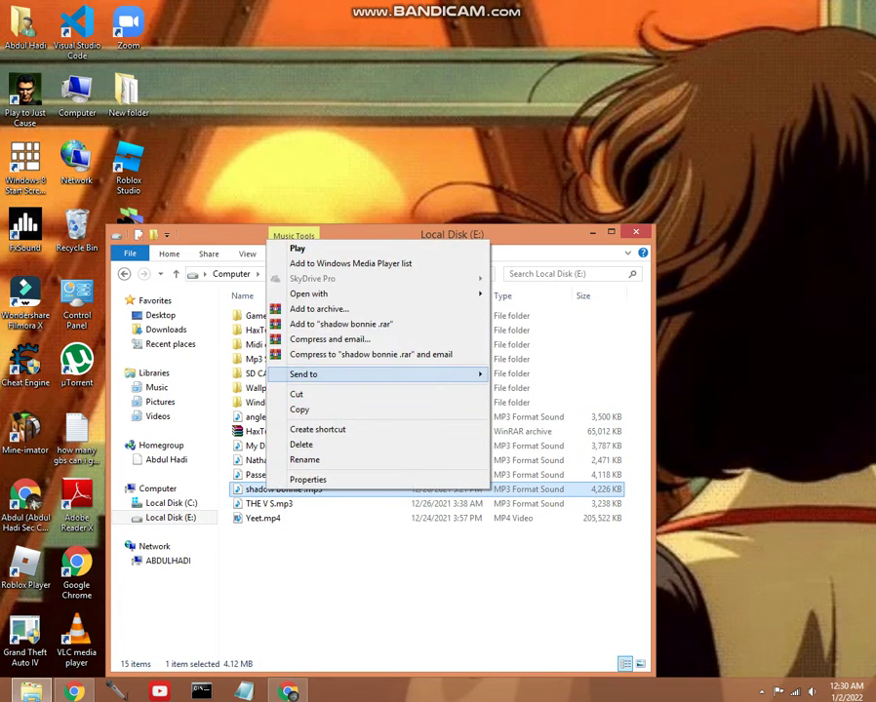
mouse_move(304, 374)
left_click(555, 389)
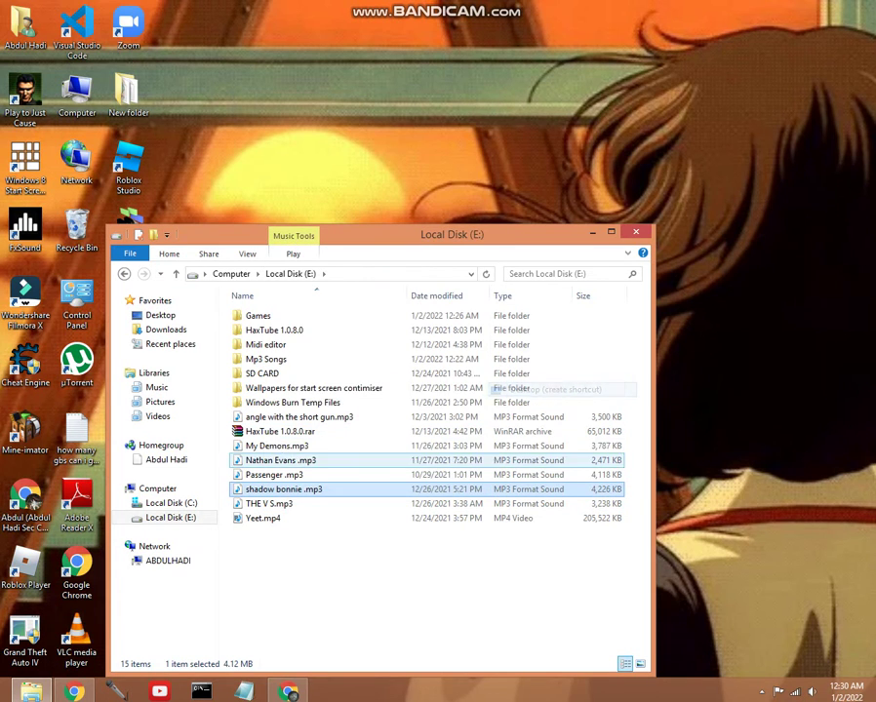
left_click(636, 232)
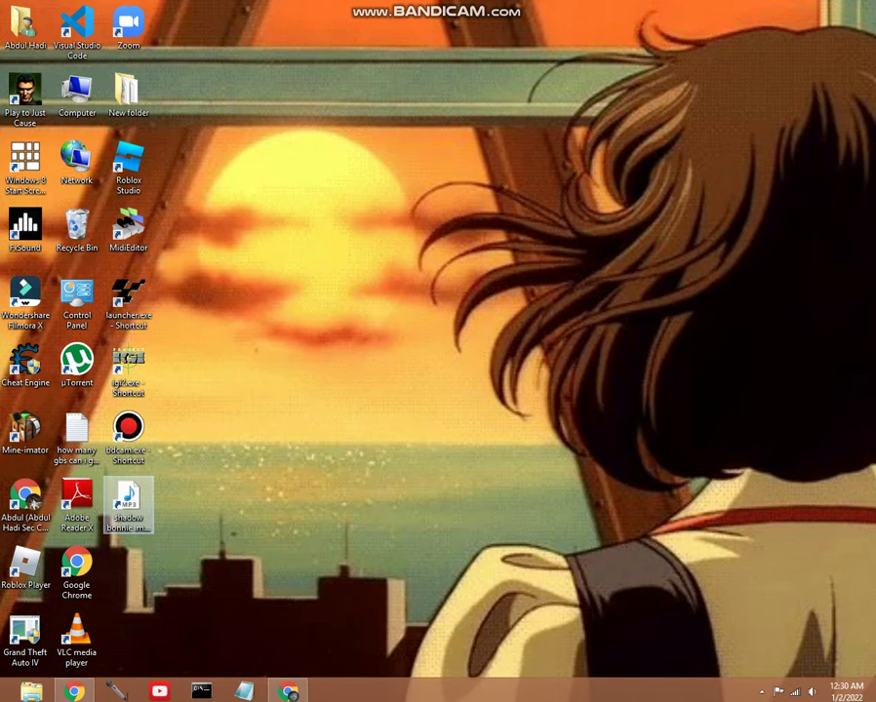
Play shadow bonnie from the desktop shortcut, pausing and resuming it, then close the player.
double_click(128, 502)
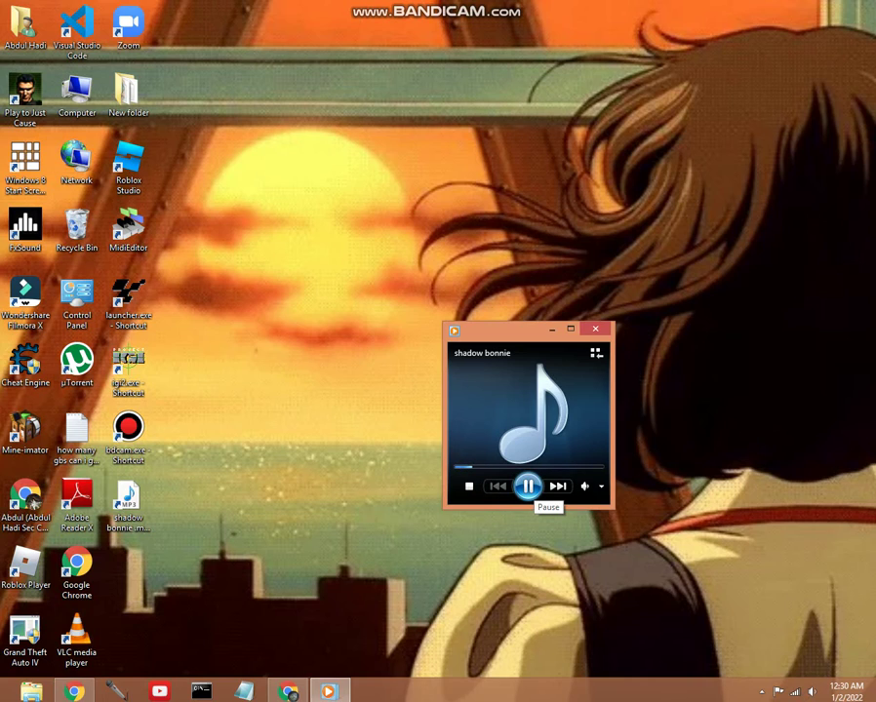
left_click(528, 486)
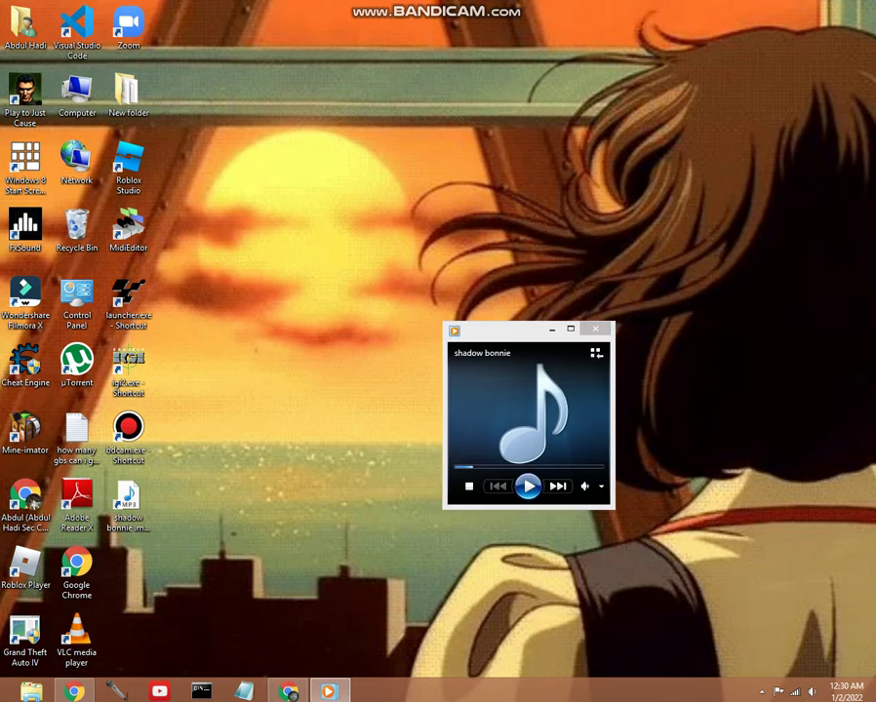
left_click(528, 486)
left_click(527, 485)
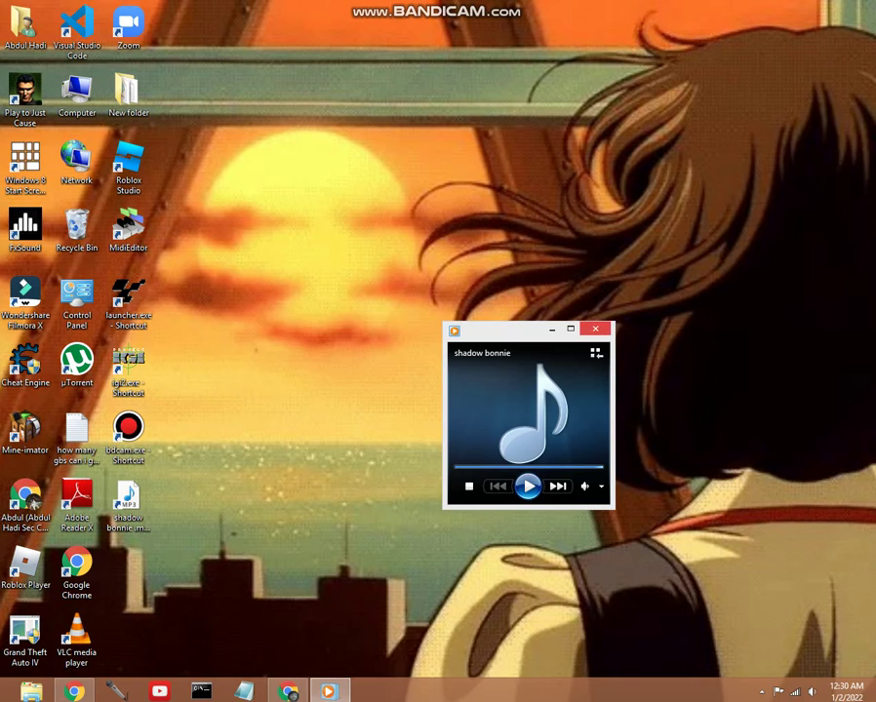
left_click(595, 329)
key("alt+F4")
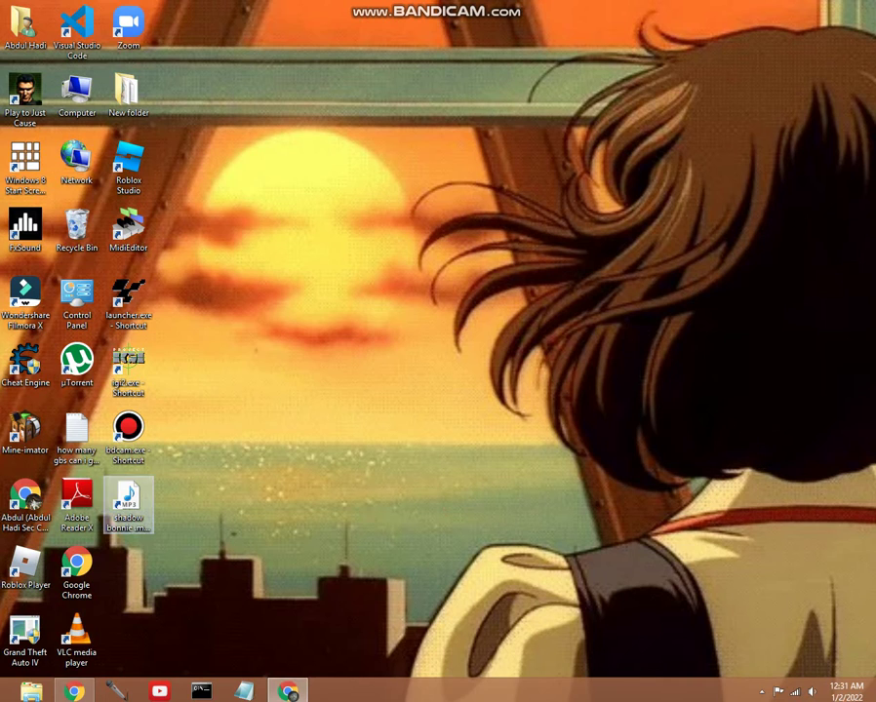
Rename the shadow bonnie desktop shortcut to "shadow bonnie .m- Shortcut".
right_click(127, 493)
left_click(163, 460)
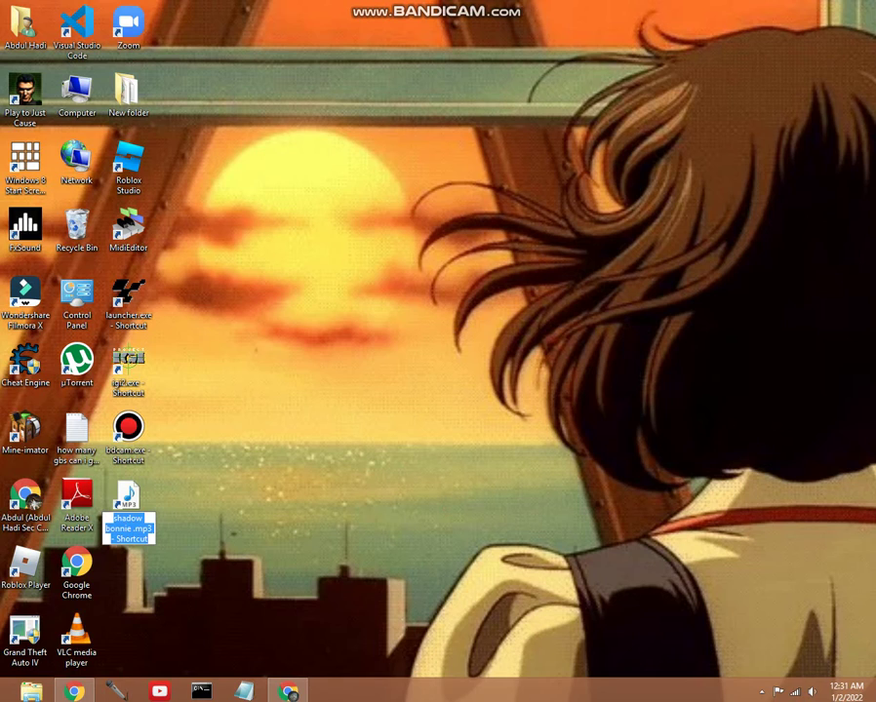
left_click(152, 528)
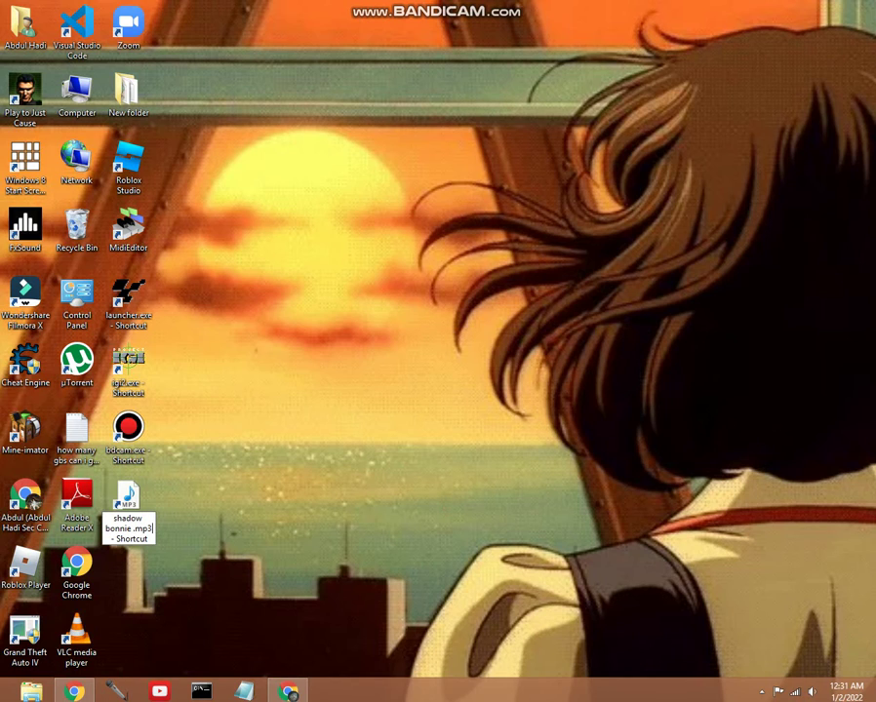
key("BackSpace")
key("BackSpace")
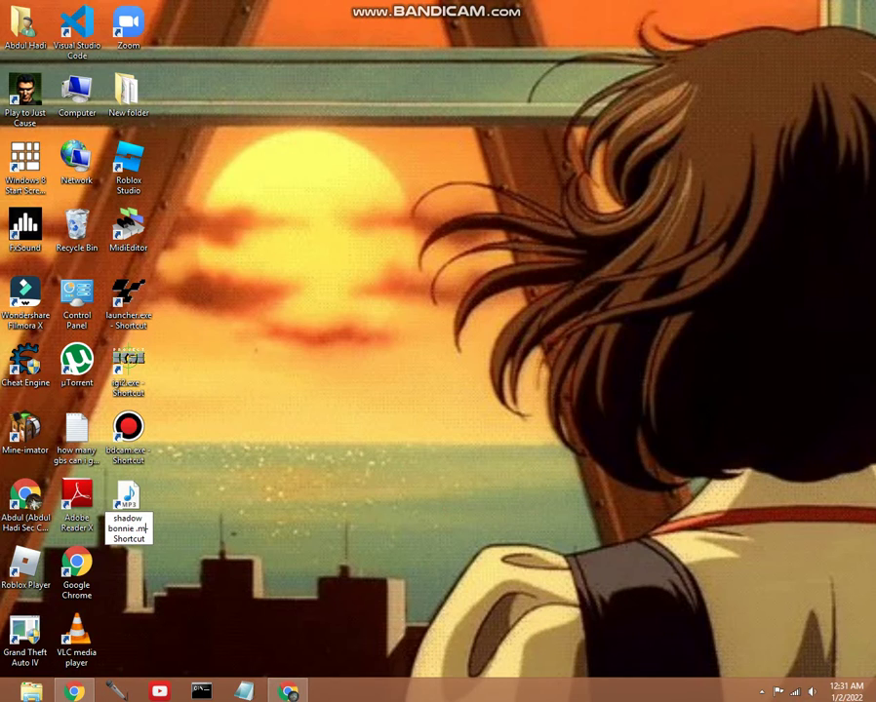
key("Return")
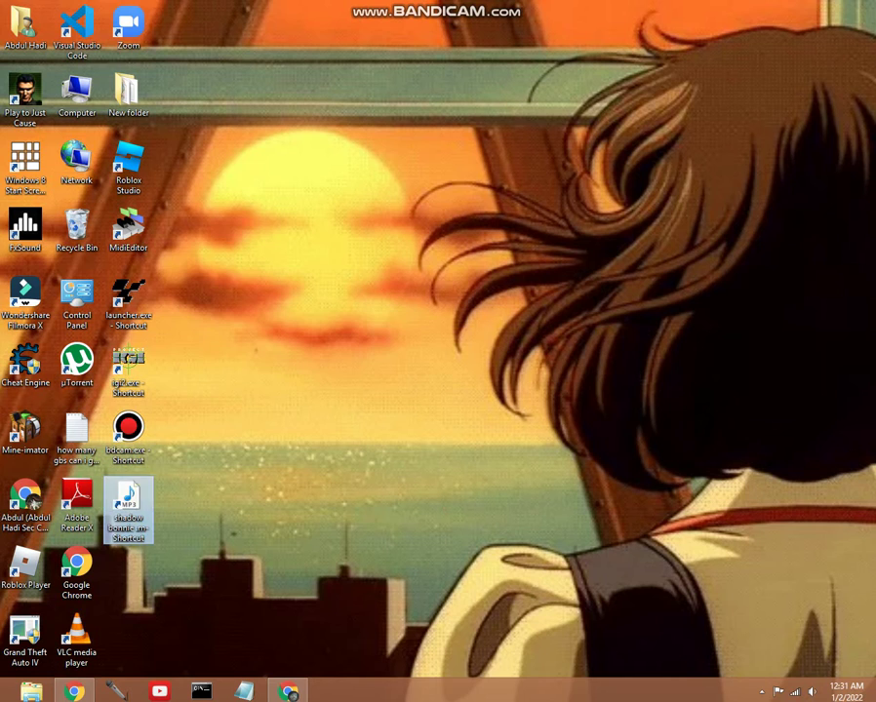
Delete the shadow bonnie shortcut from the desktop, confirming the move to the Recycle Bin.
right_click(150, 503)
left_click(171, 459)
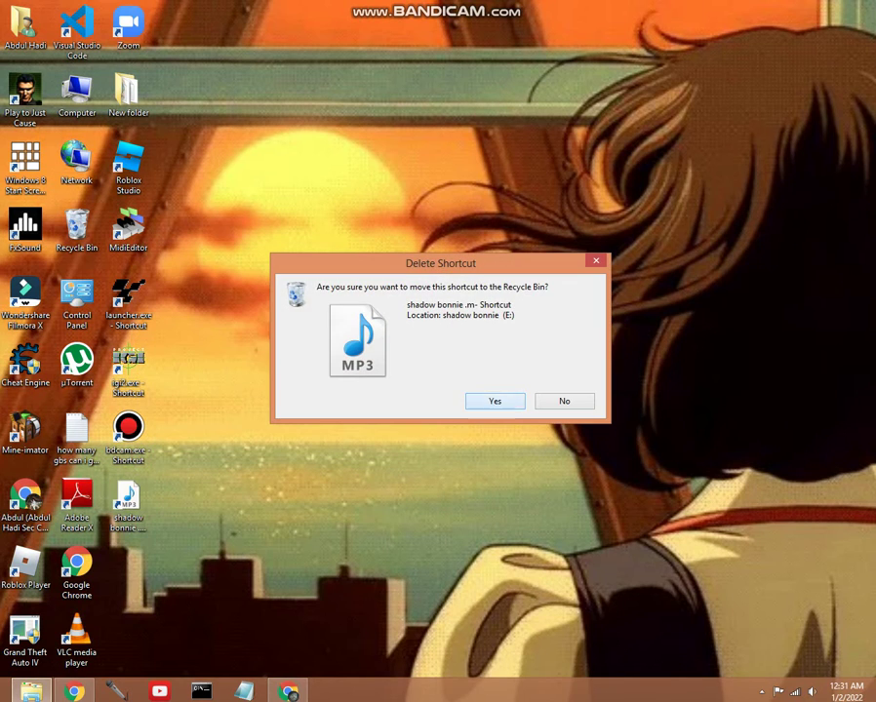
key("Return")
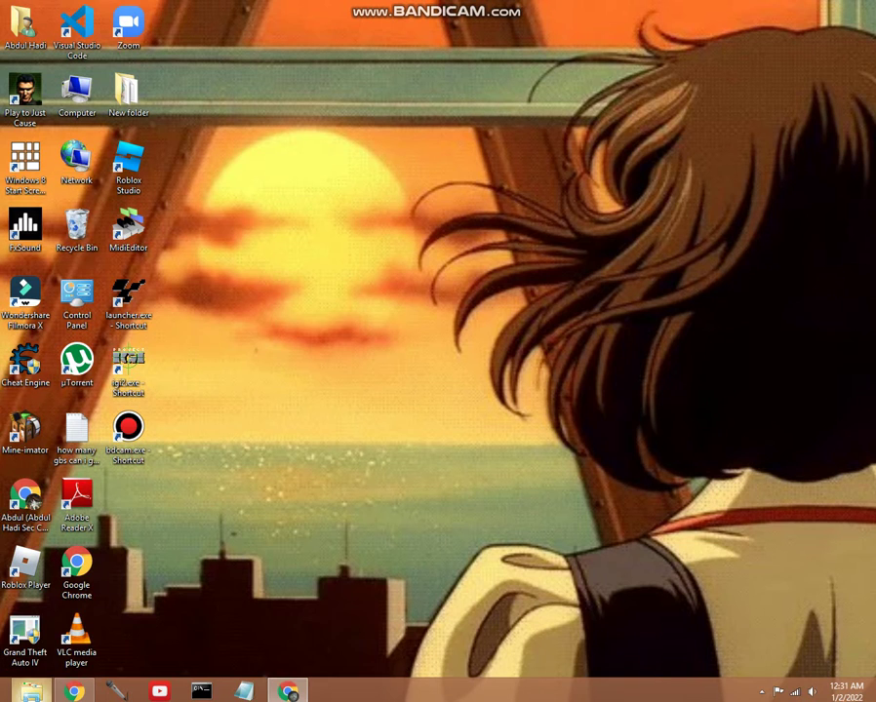
Copy shadow bonnie .mp3 from Local Disk (E:) and paste it onto the desktop.
left_click(31, 691)
left_click(171, 517)
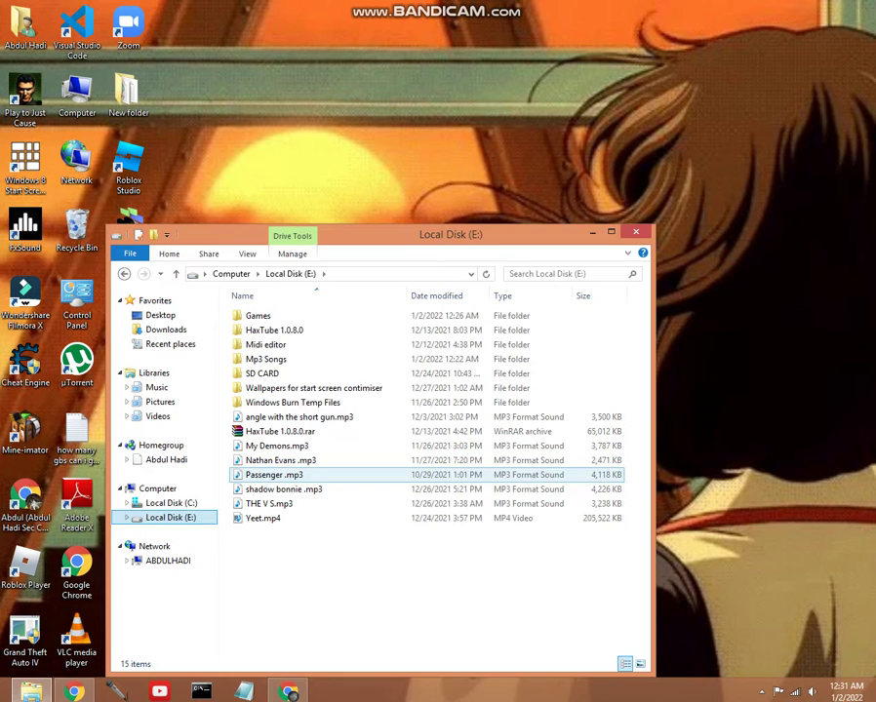
right_click(286, 489)
left_click(309, 408)
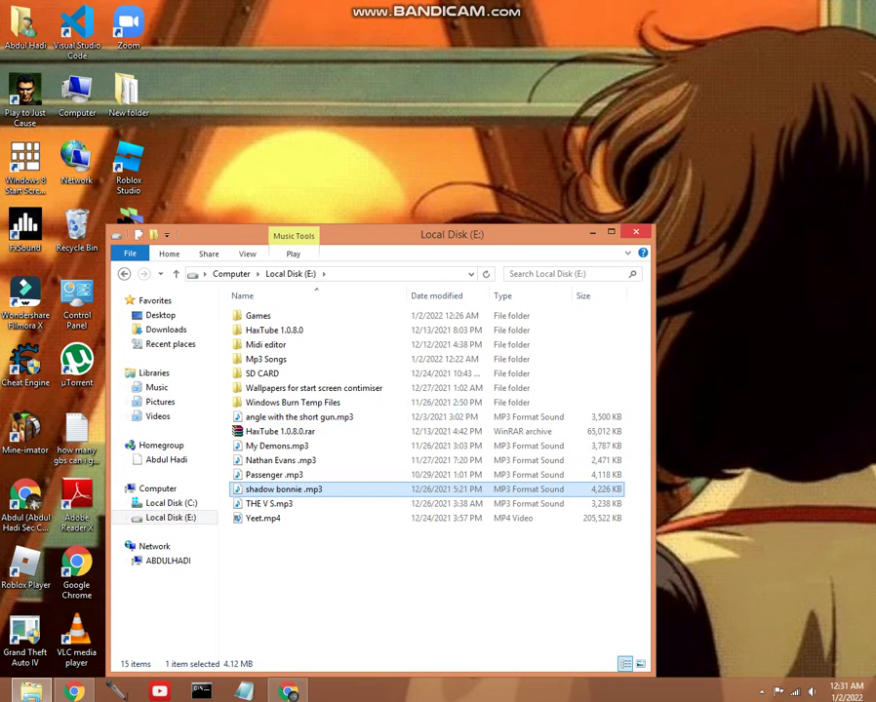
left_click(636, 232)
right_click(222, 467)
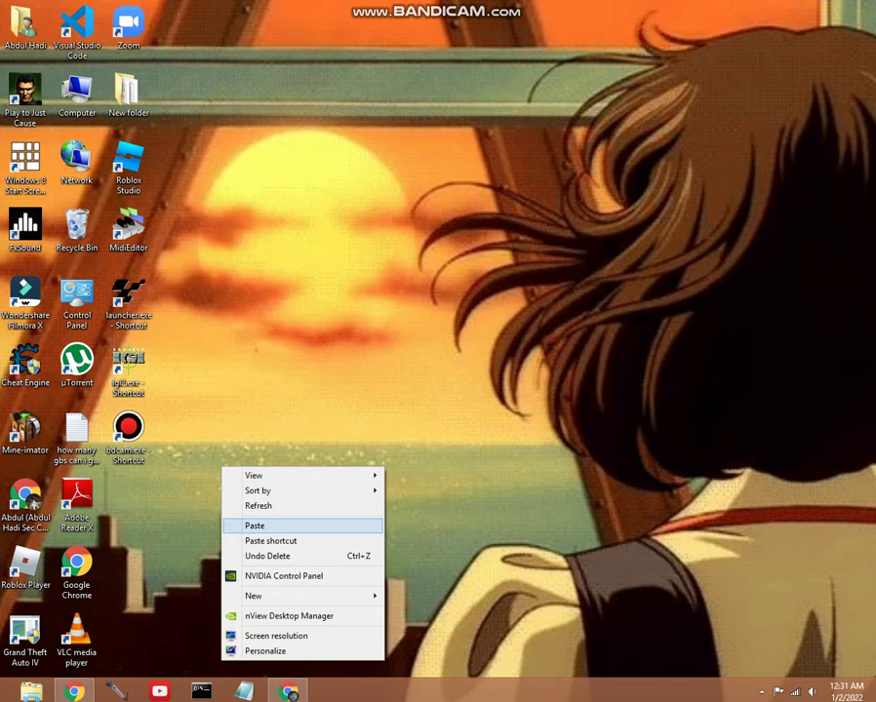
left_click(255, 526)
Rename the desktop copy of shadow bonnie .mp3 to shadow bonnie .txt and accept the extension change.
right_click(146, 494)
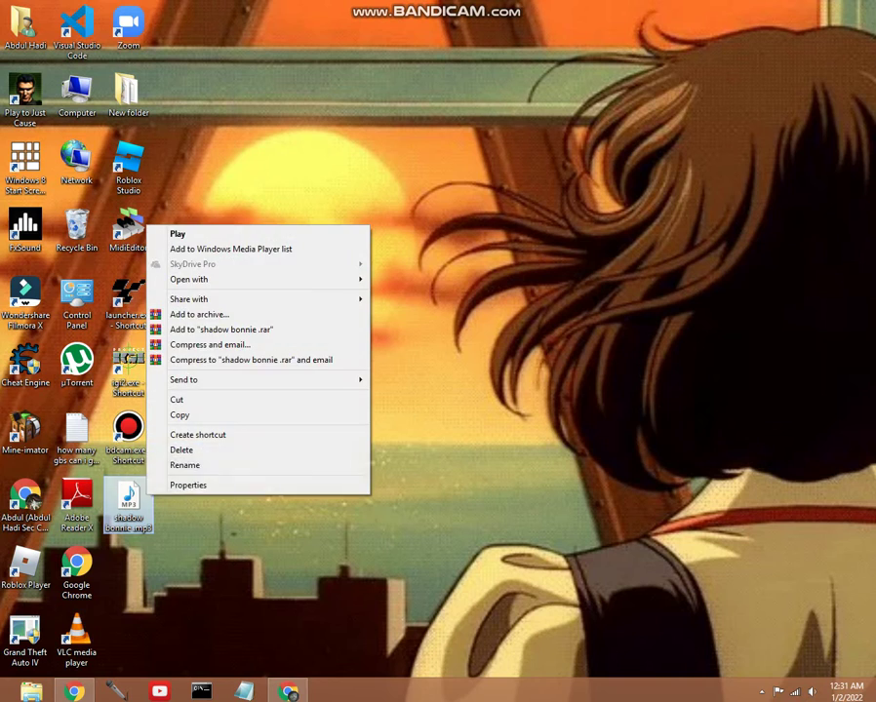
left_click(185, 464)
left_click(152, 529)
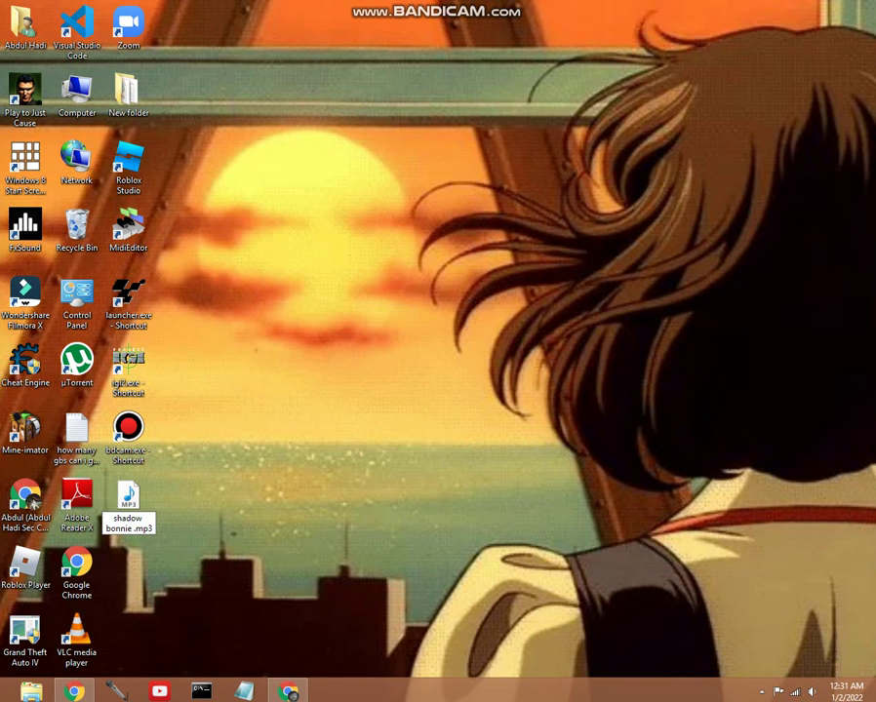
key("BackSpace")
key("BackSpace")
key("BackSpace")
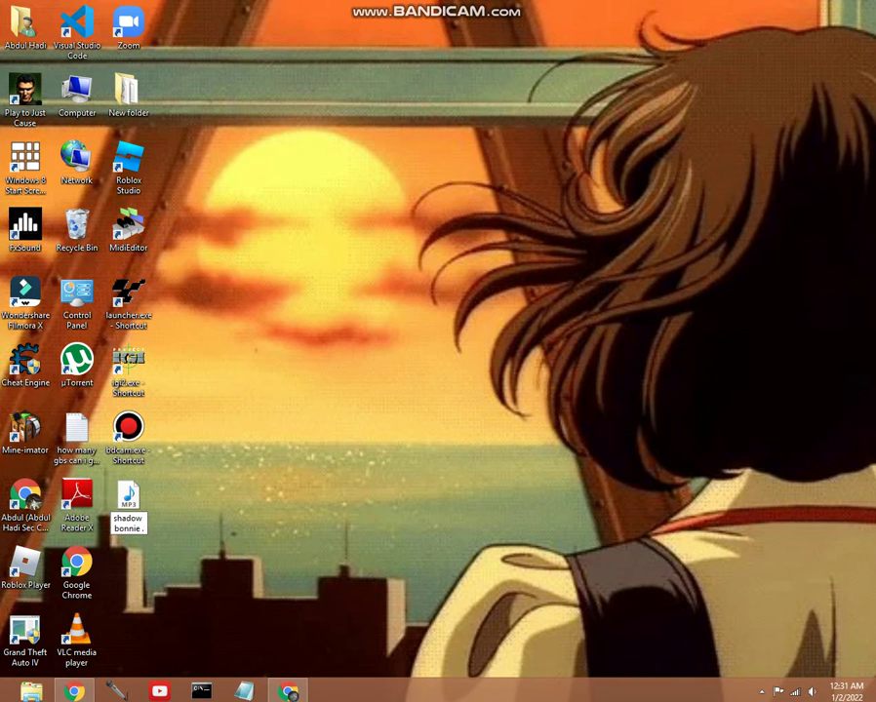
type("txt")
key("Return")
key("Return")
Open shadow bonnie .txt from the desktop in a full-size Notepad window and look through its raw contents.
key("Return")
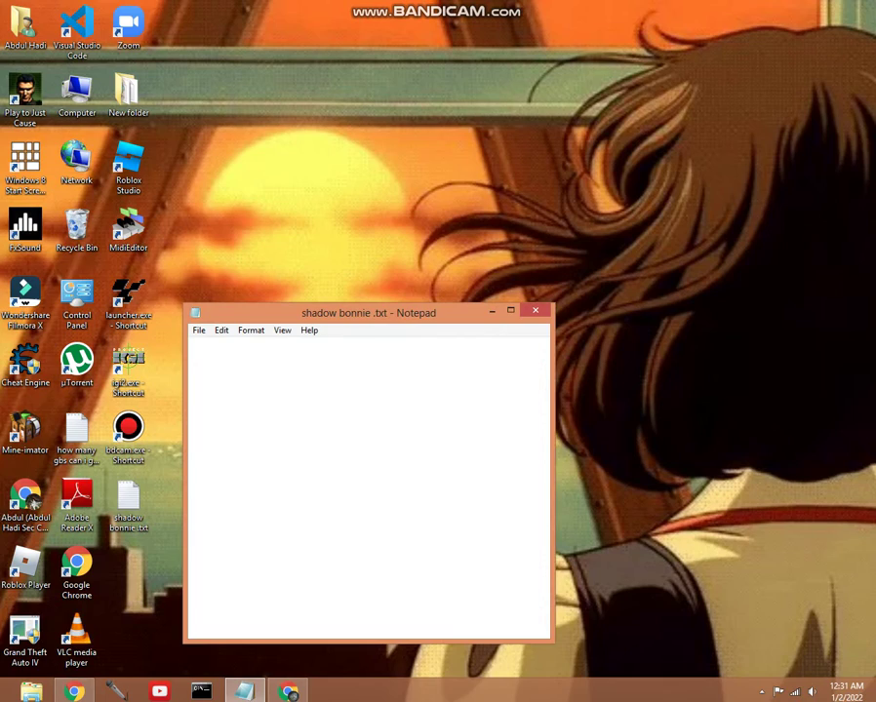
left_click(510, 310)
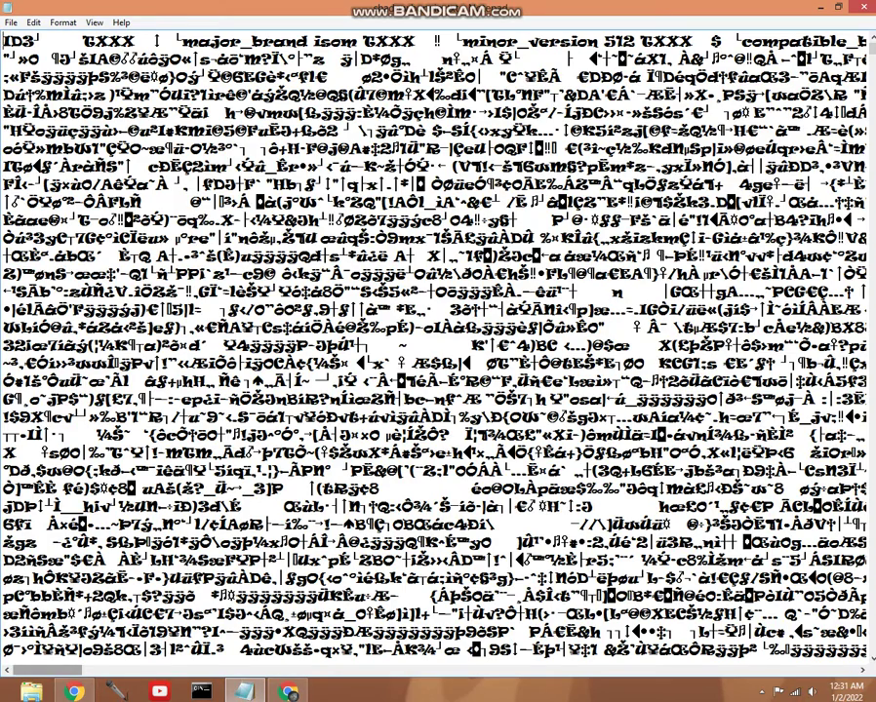
scroll(434, 349, "right", 1)
scroll(437, 351, "right", 12)
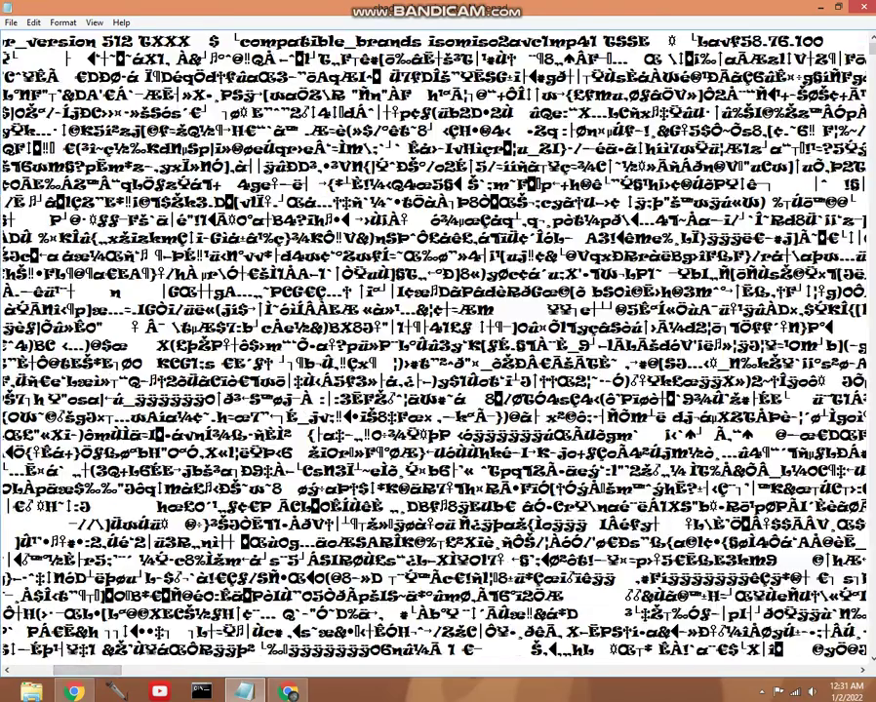
scroll(437, 351, "right", 15)
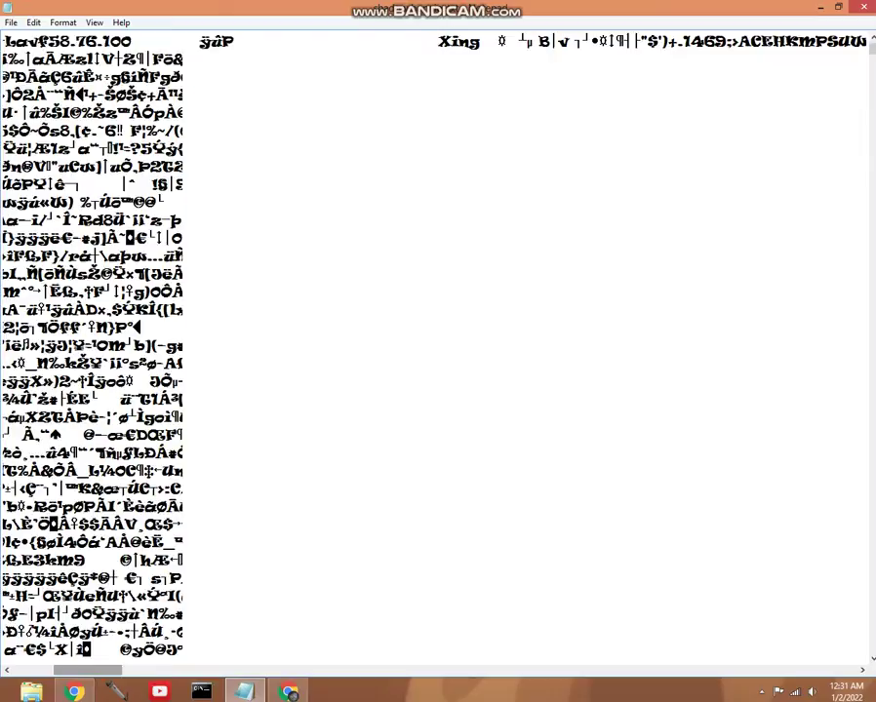
scroll(438, 351, "right", 20)
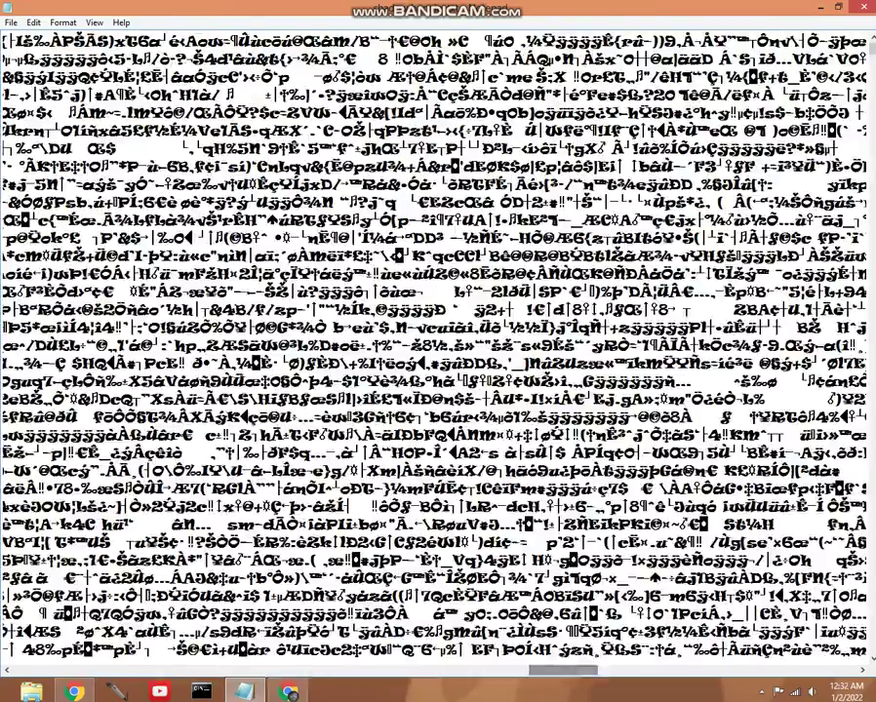
scroll(438, 351, "down", 7)
scroll(438, 351, "up", 1)
scroll(438, 351, "up", 5)
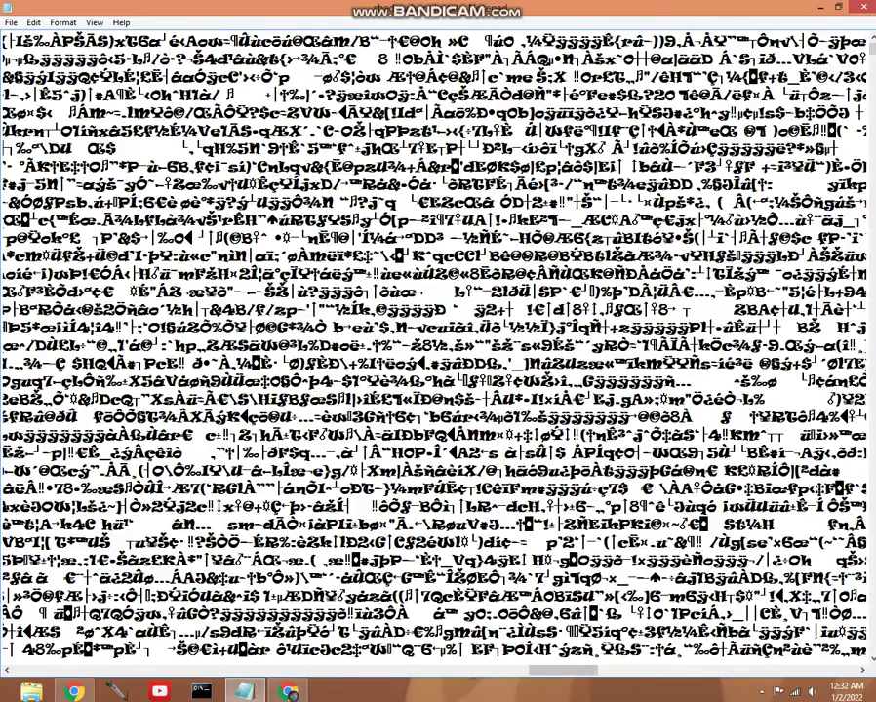
scroll(438, 351, "left", 20)
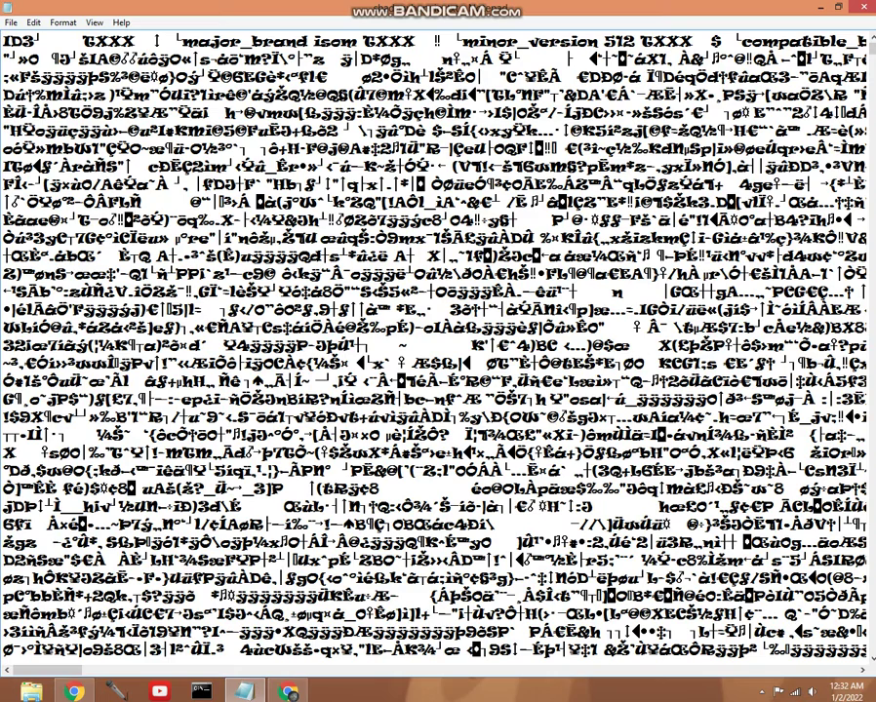
Replace the characters "Dú†" at the start of the fourth line with "DuD".
left_click_drag(105, 95, 150, 94)
left_click_drag(4, 94, 35, 95)
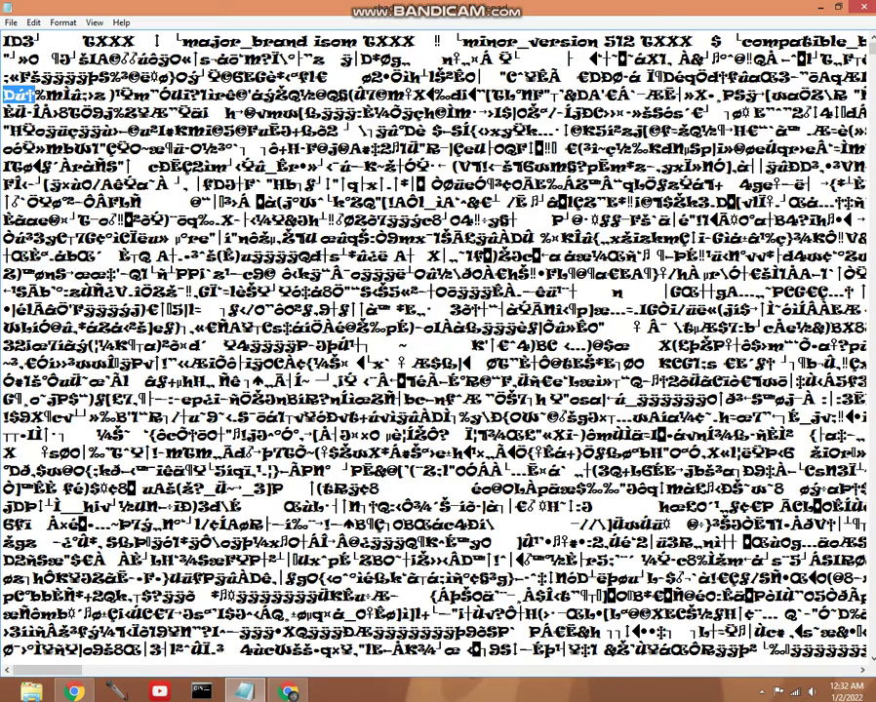
key("ctrl+z")
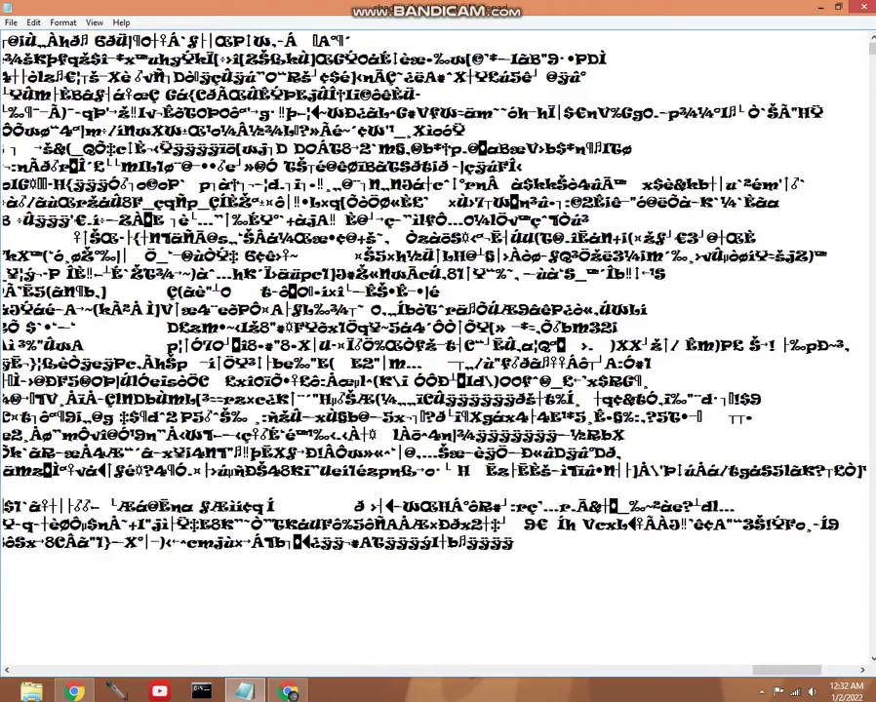
key("ctrl+z")
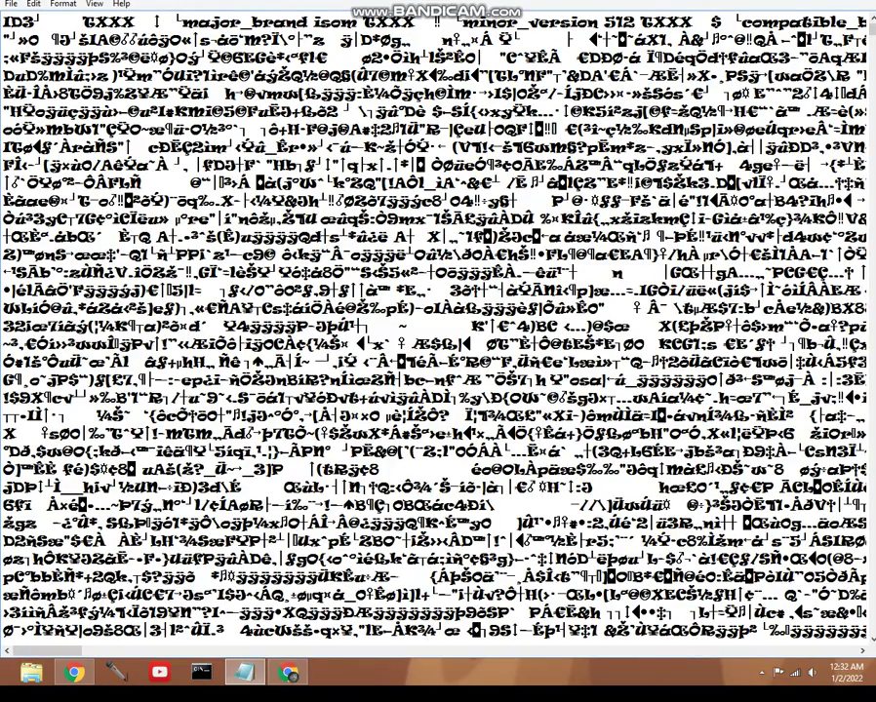
Restore the Notepad window to its smaller size and close shadow bonnie .txt, keeping the edit.
key("super+d")
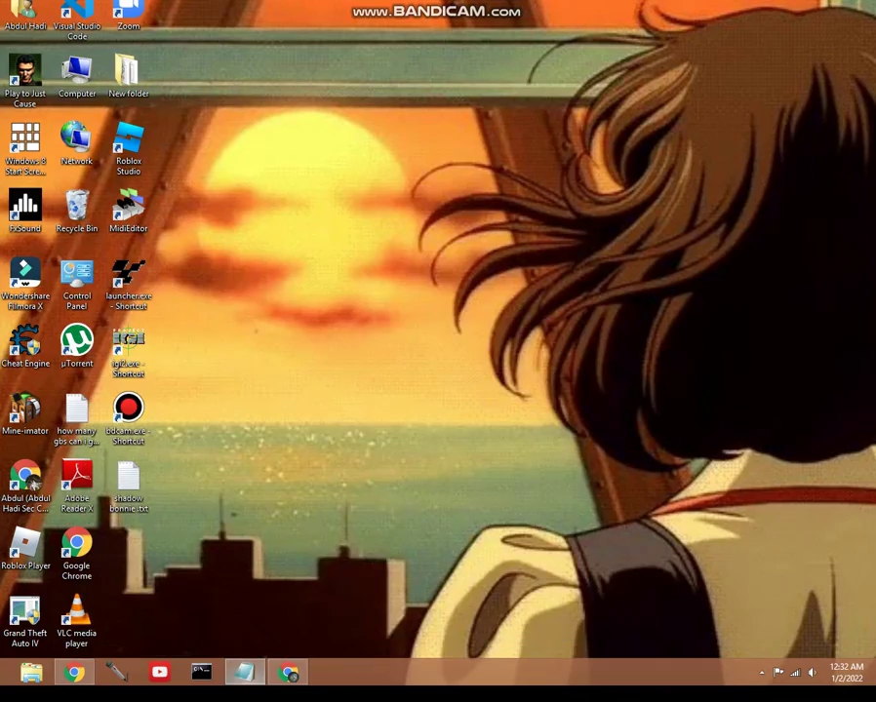
key("super+d")
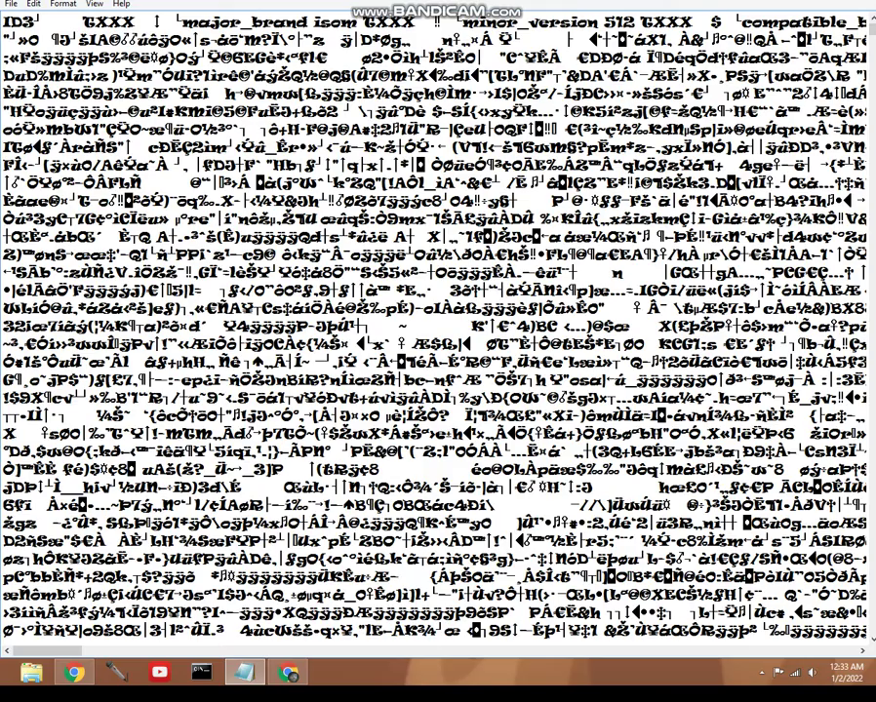
mouse_move(244, 673)
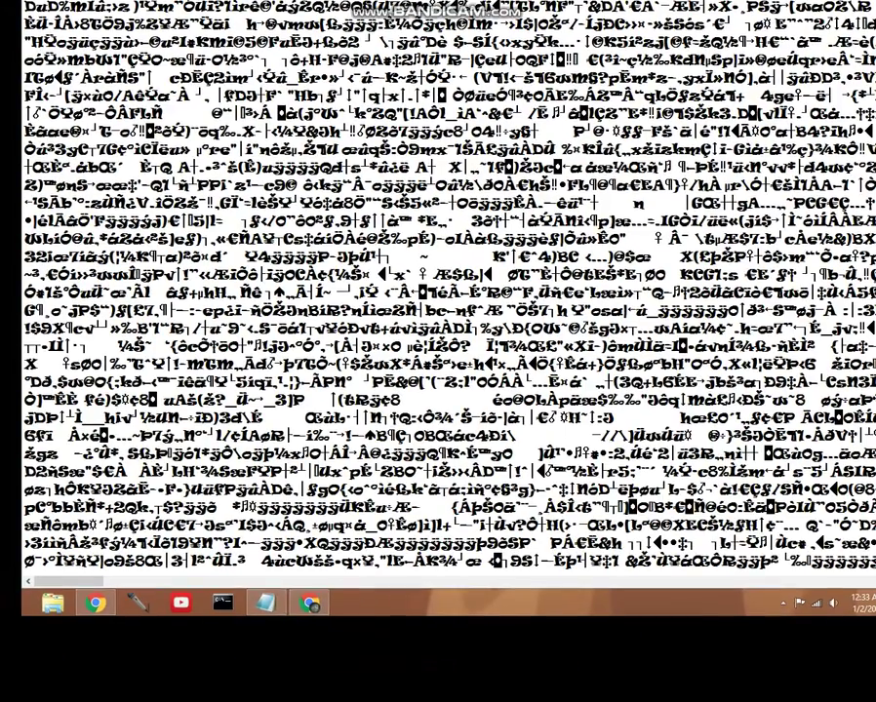
key("super+Down")
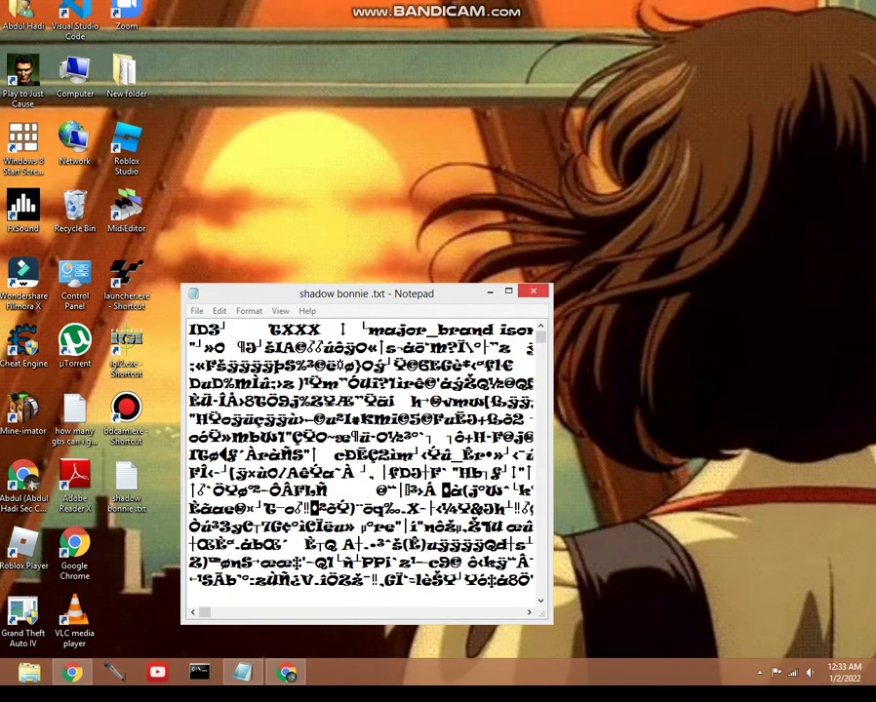
left_click(534, 291)
left_click(466, 341)
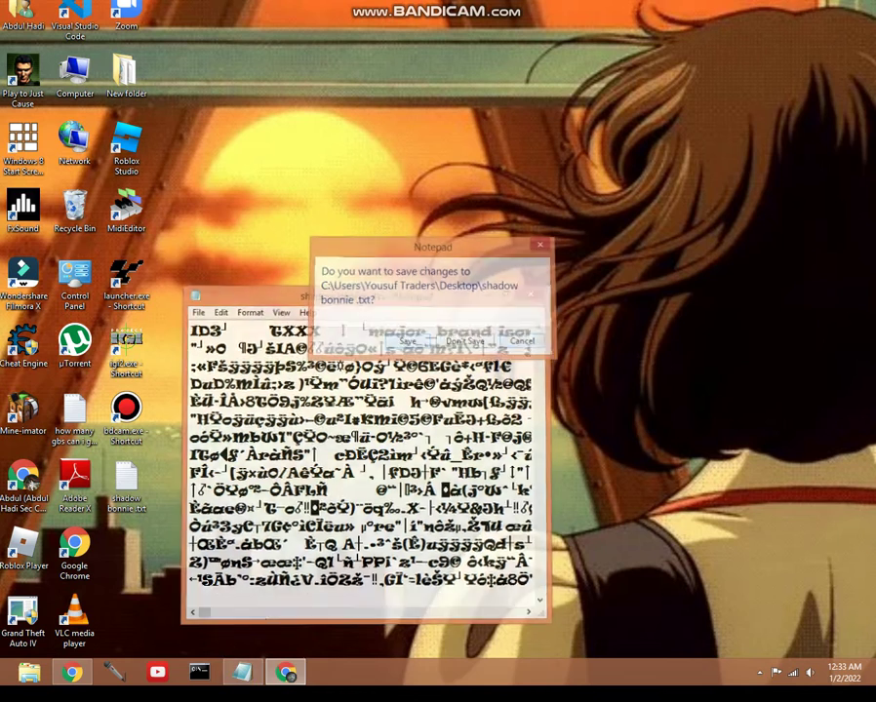
right_click(126, 482)
left_click(156, 460)
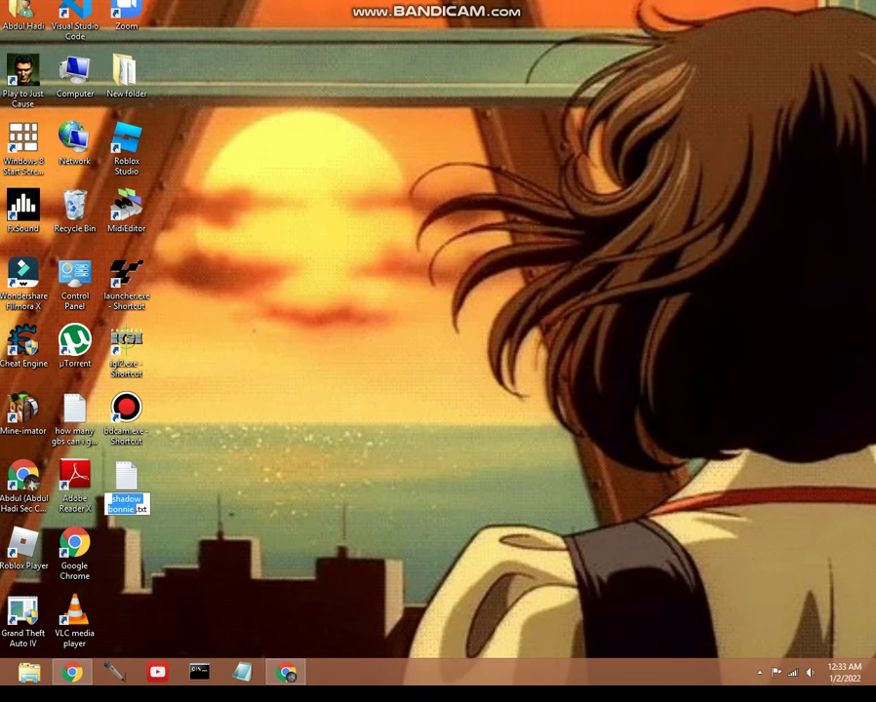
key("End")
key("BackSpace")
key("BackSpace")
key("BackSpace")
key("BackSpace")
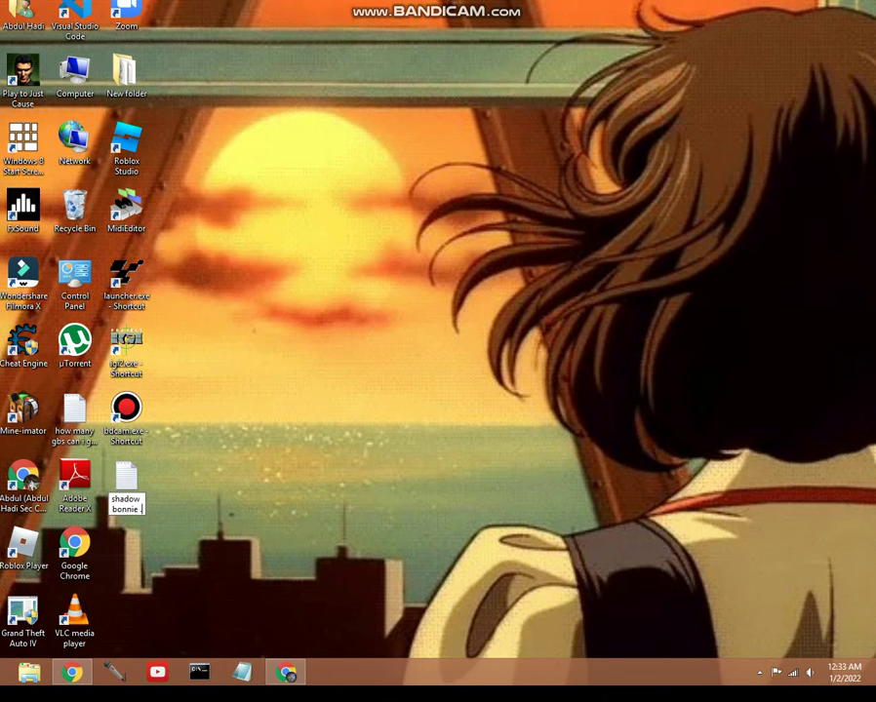
type(".MP3")
key("Return")
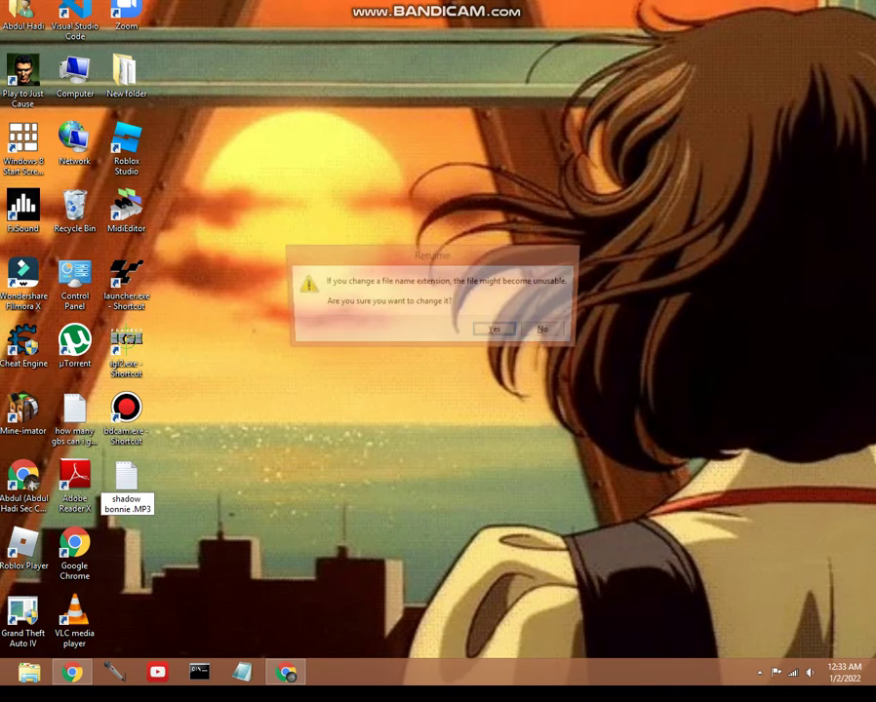
key("Tab")
key("Return")
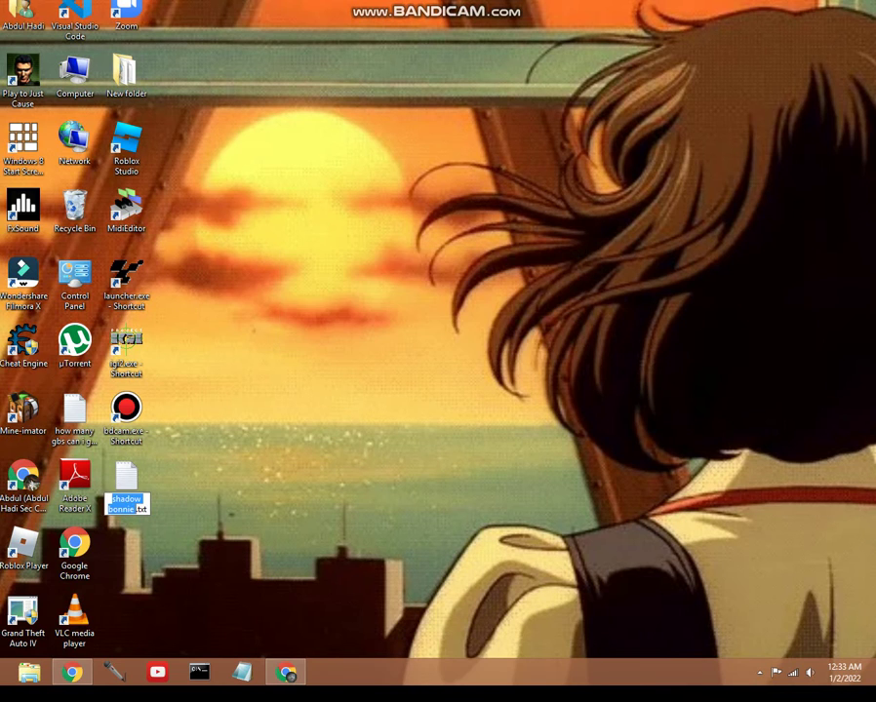
Rename the desktop file shadow bonnie .txt to shadow bonnie .mp3 and accept the extension change.
key("End")
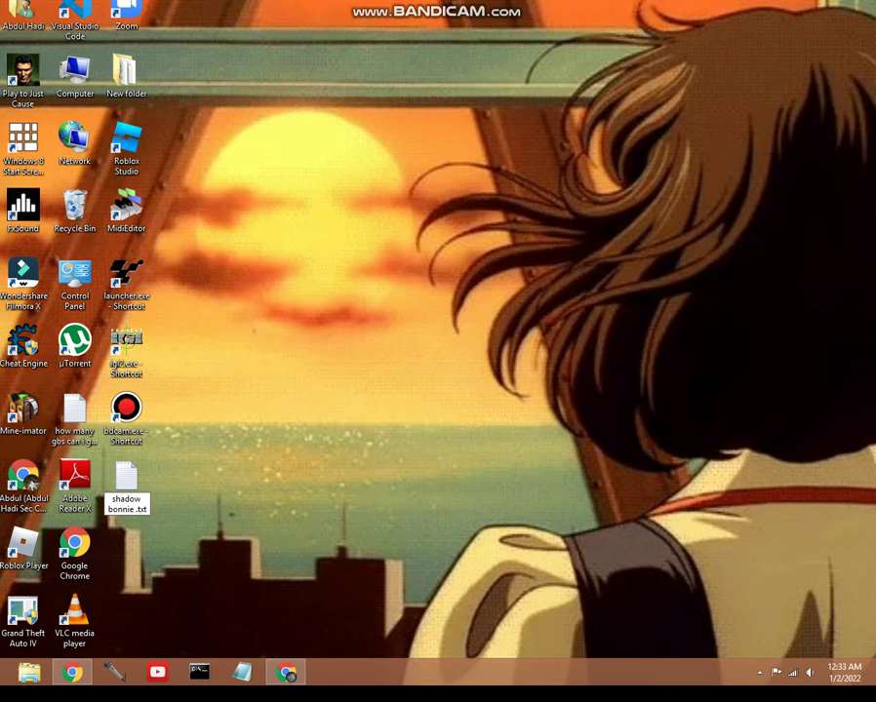
key("BackSpace")
key("BackSpace")
key("BackSpace")
key("BackSpace")
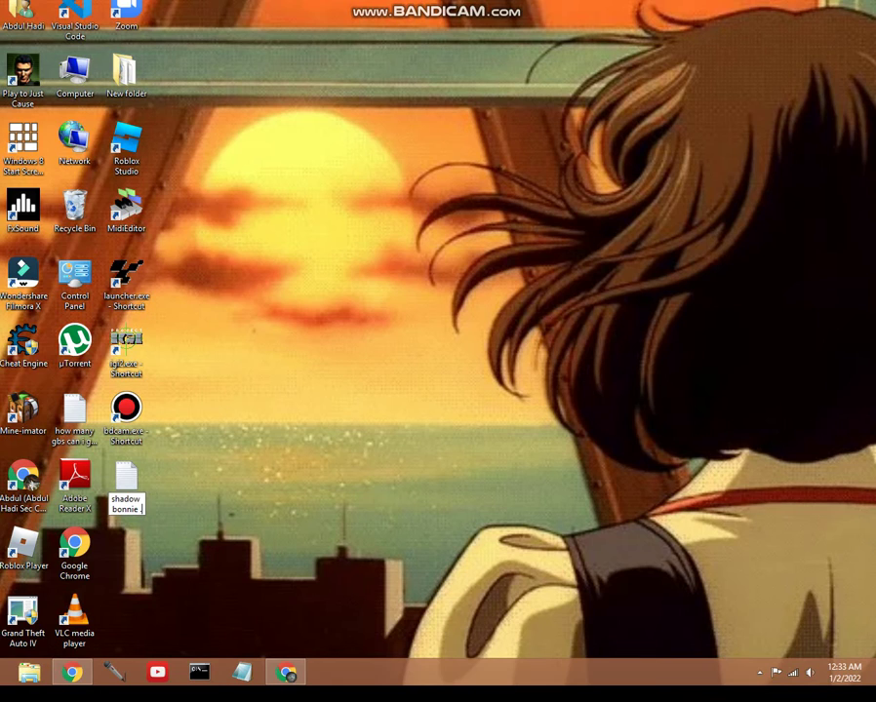
type(".mp")
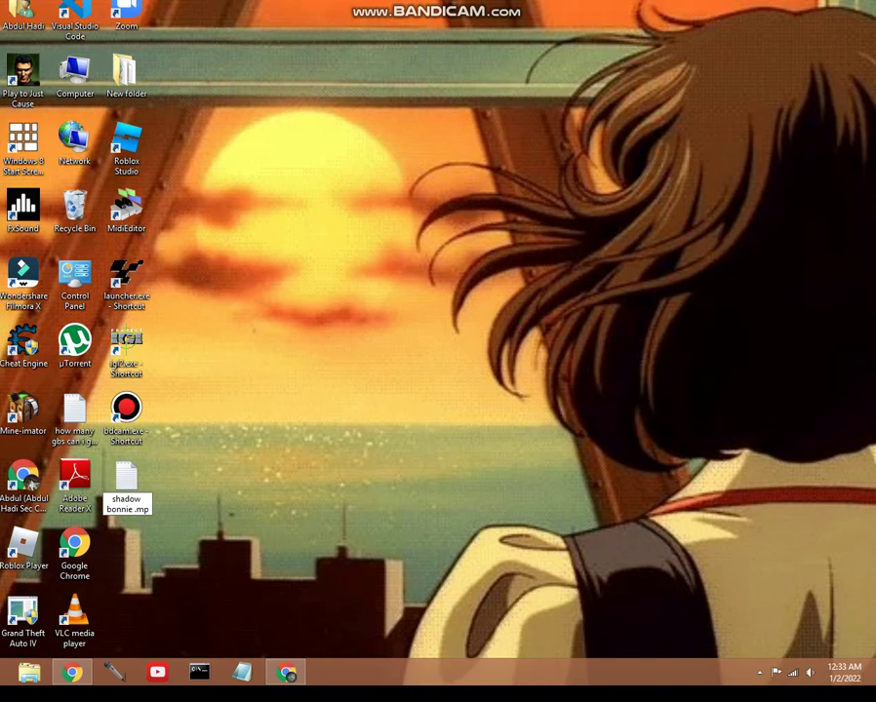
type("3")
key("Return")
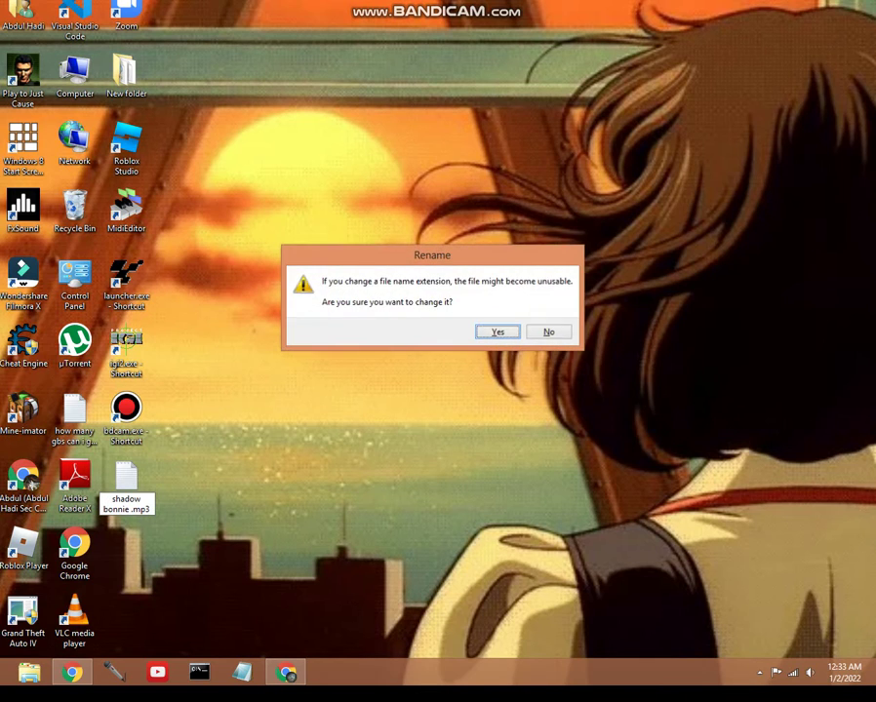
key("Return")
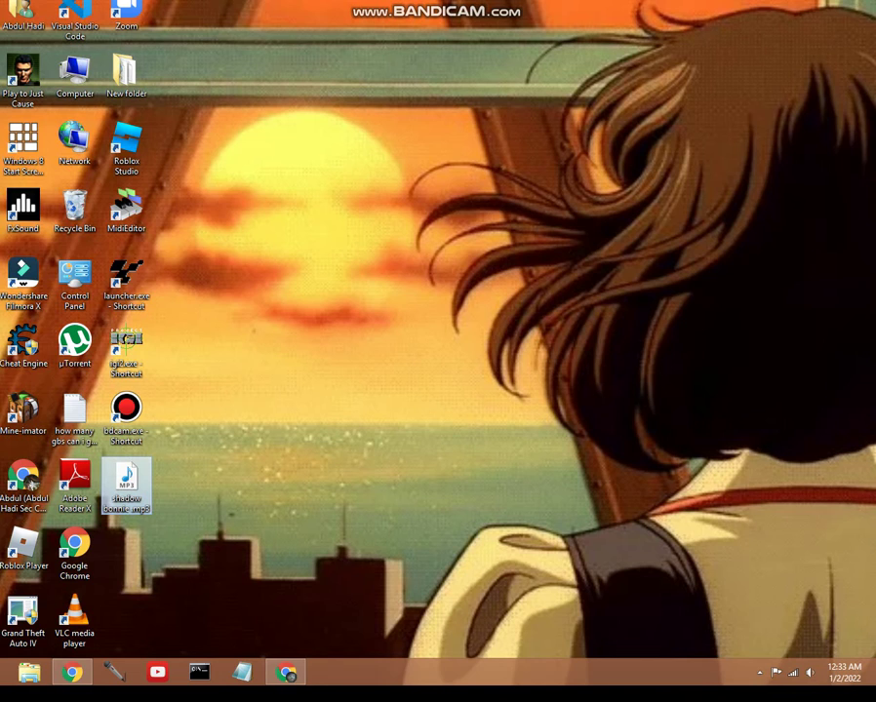
Play the edited shadow bonnie .mp3 with pauses to check how it sounds, and close the media player.
key("Return")
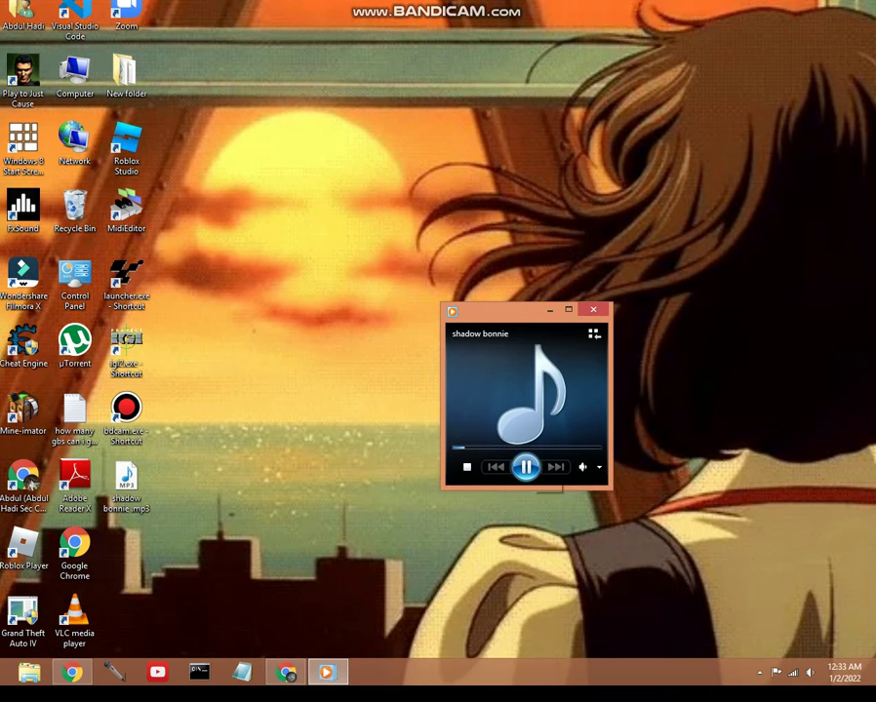
left_click(526, 467)
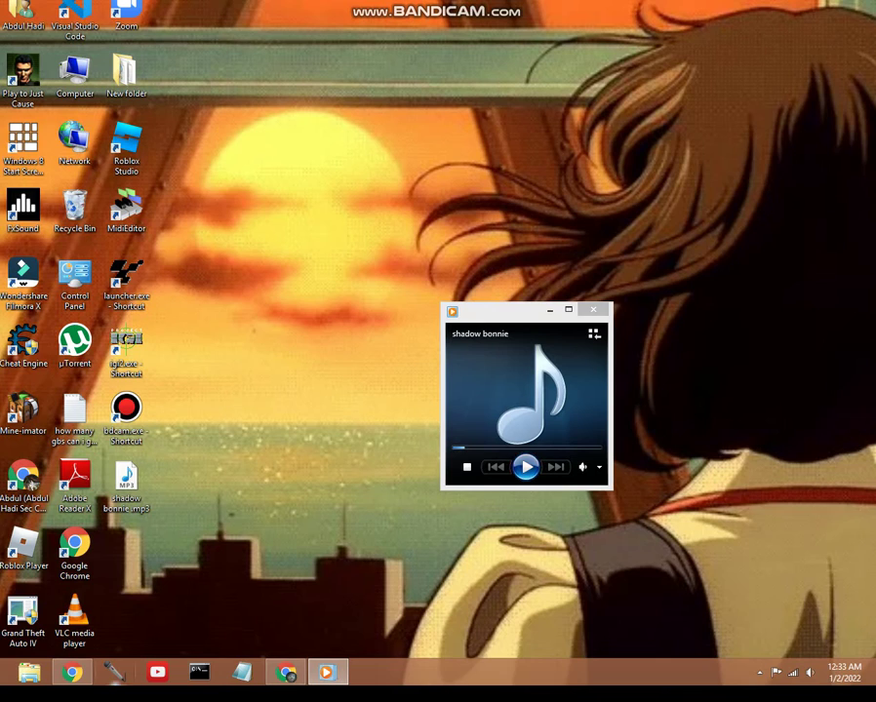
left_click(526, 468)
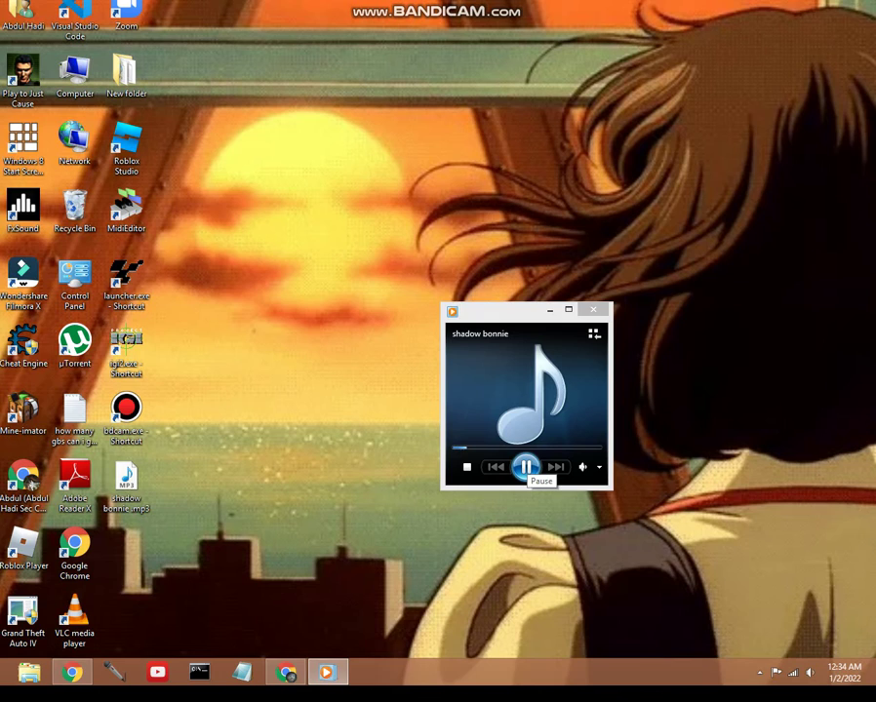
left_click(525, 467)
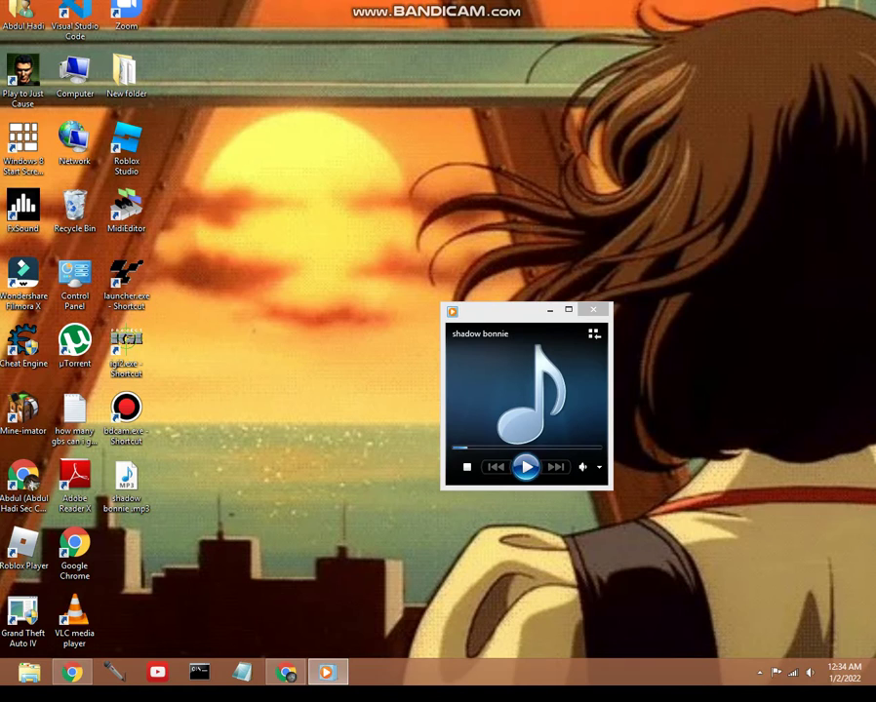
left_click(525, 467)
left_click(593, 309)
Rename the desktop file shadow bonnie .mp3 back to shadow bonnie .txt and accept the extension change.
right_click(122, 488)
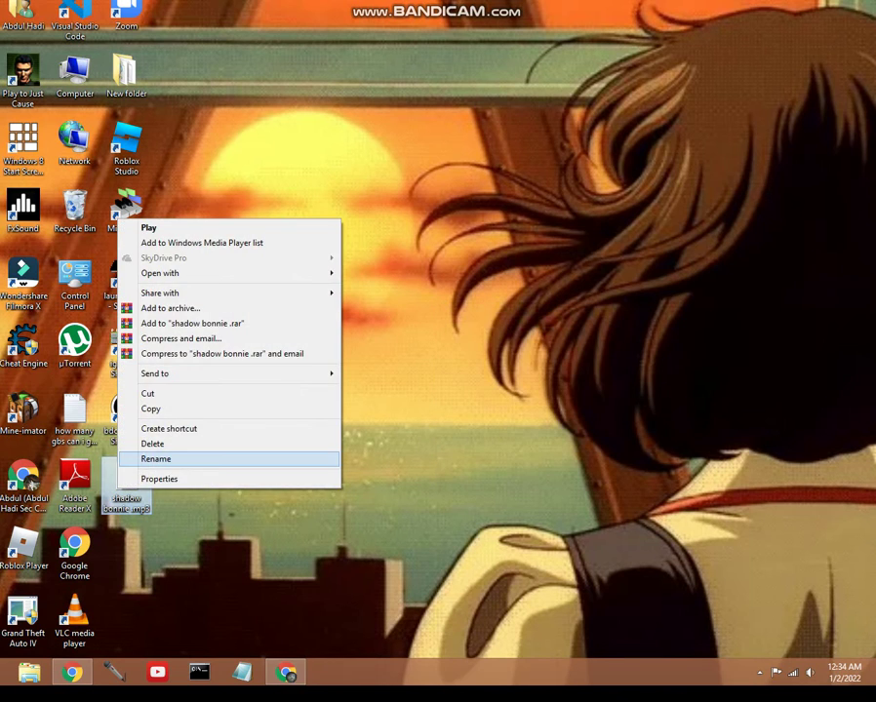
left_click(156, 459)
left_click(149, 509)
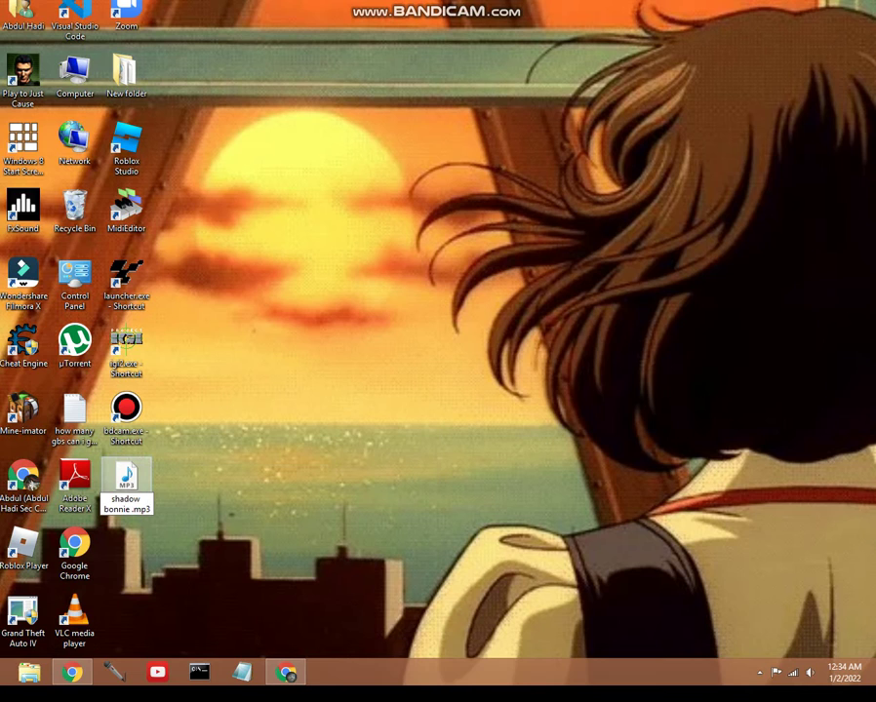
key("BackSpace")
key("BackSpace")
key("BackSpace")
type("txt")
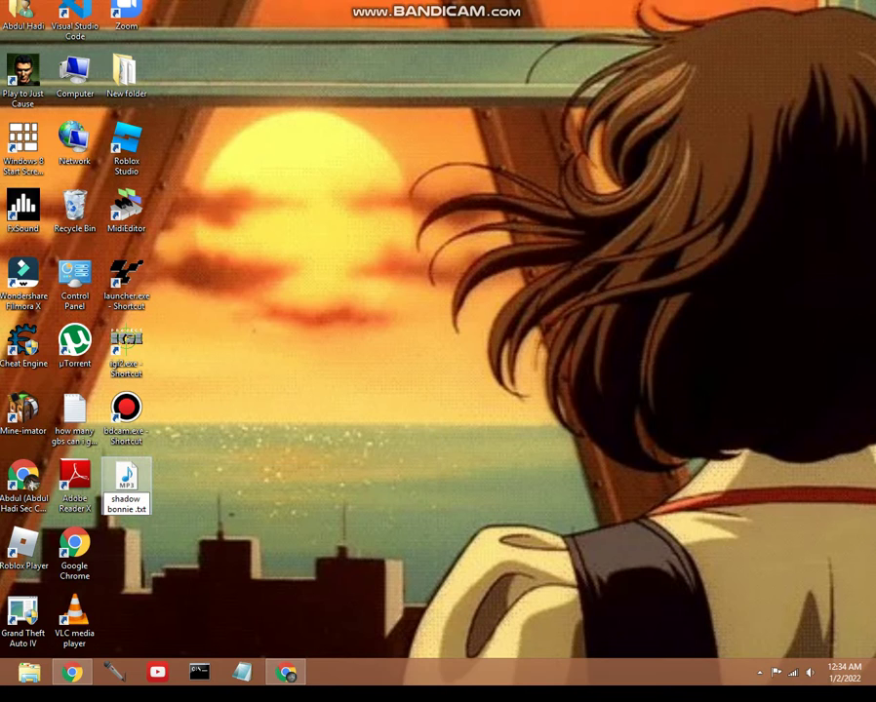
key("Return")
key("Return")
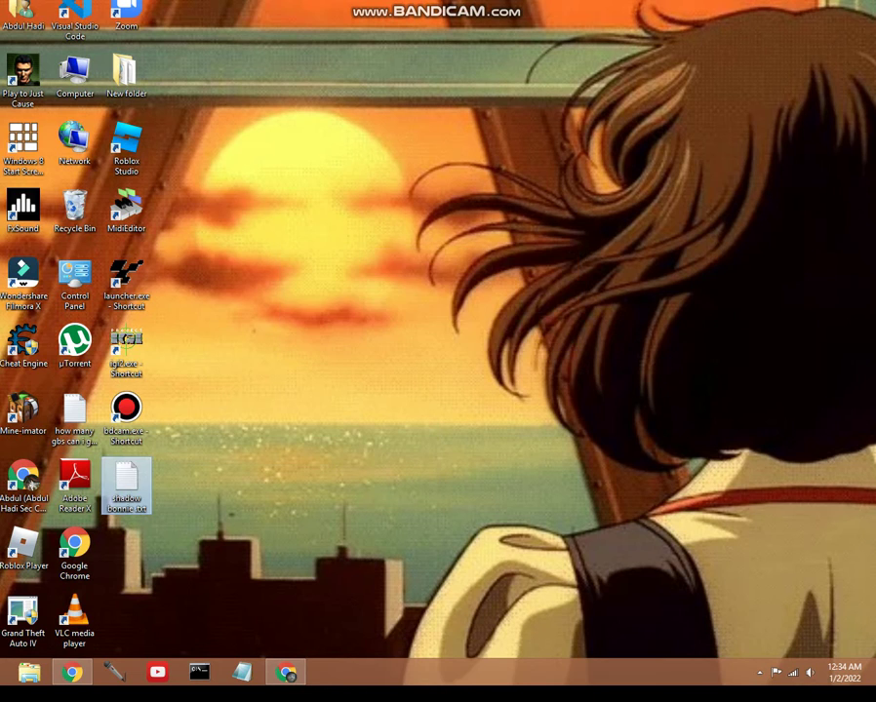
Reopen shadow bonnie .txt in Notepad and delete "DuD" at the start of the fourth line.
key("Return")
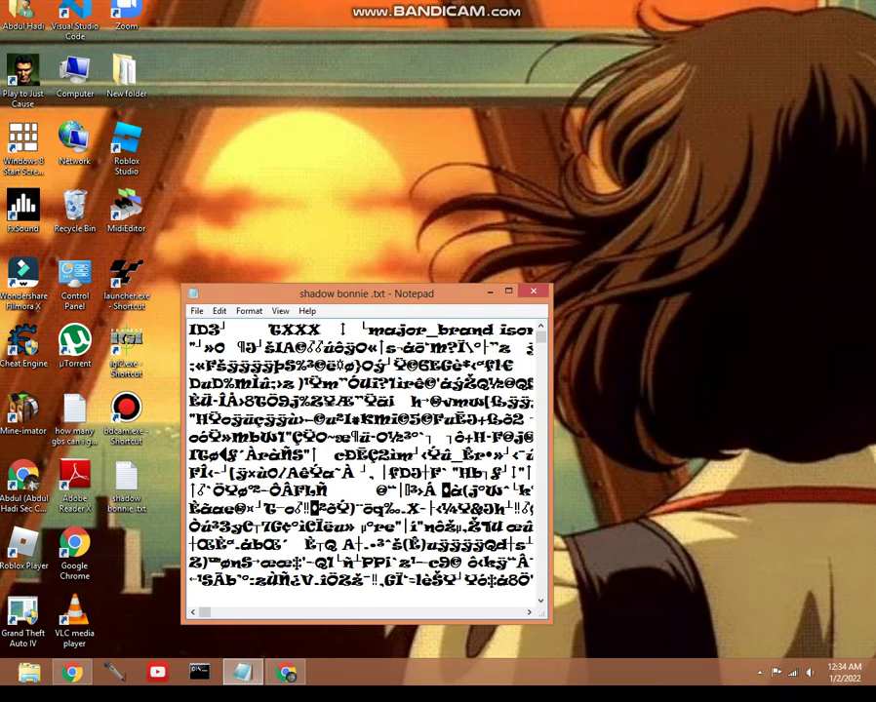
left_click_drag(224, 384, 190, 384)
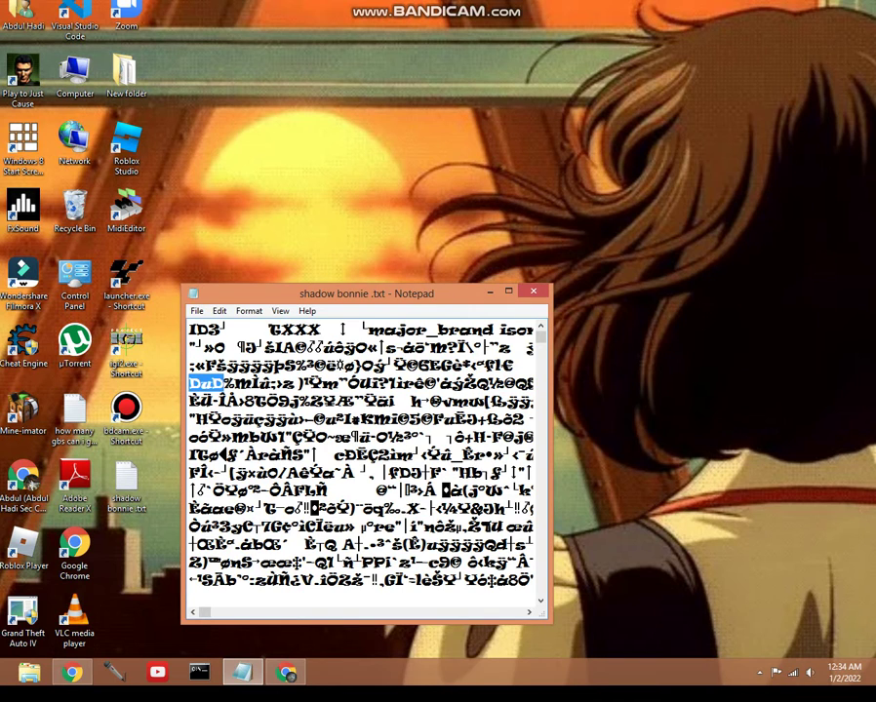
key("BackSpace")
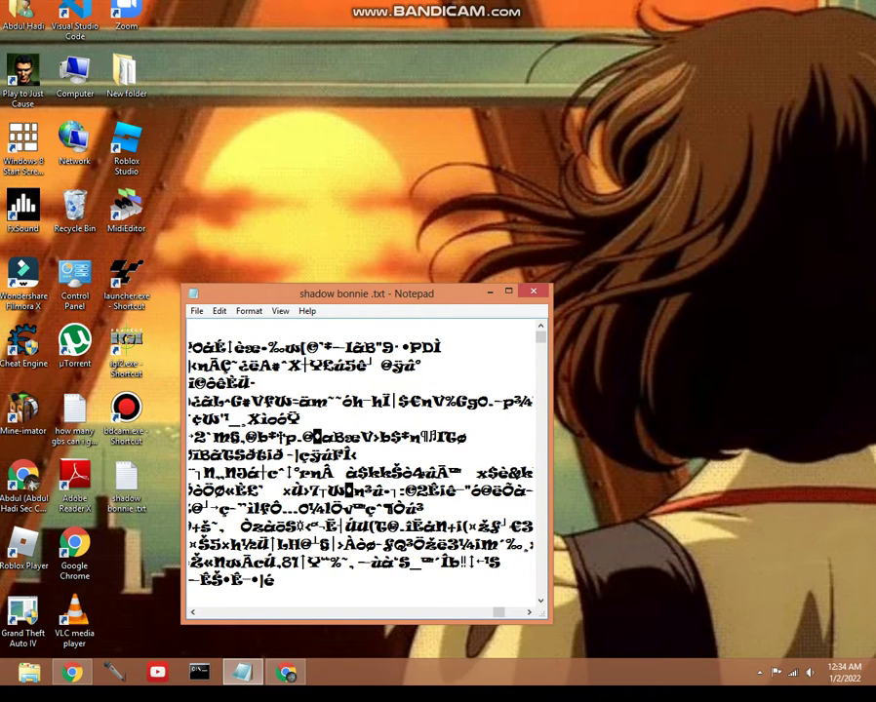
Go back to the start of the Notepad text, then switch to Chrome and open the frequently visited Google search about GTA 4 not turning on.
key("ctrl+Home")
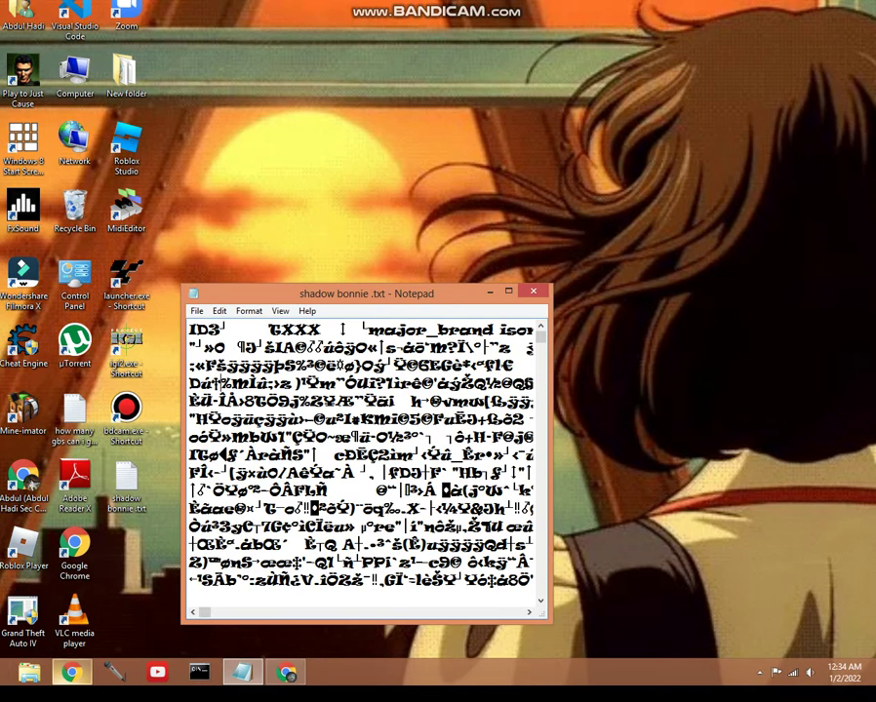
left_click(71, 672)
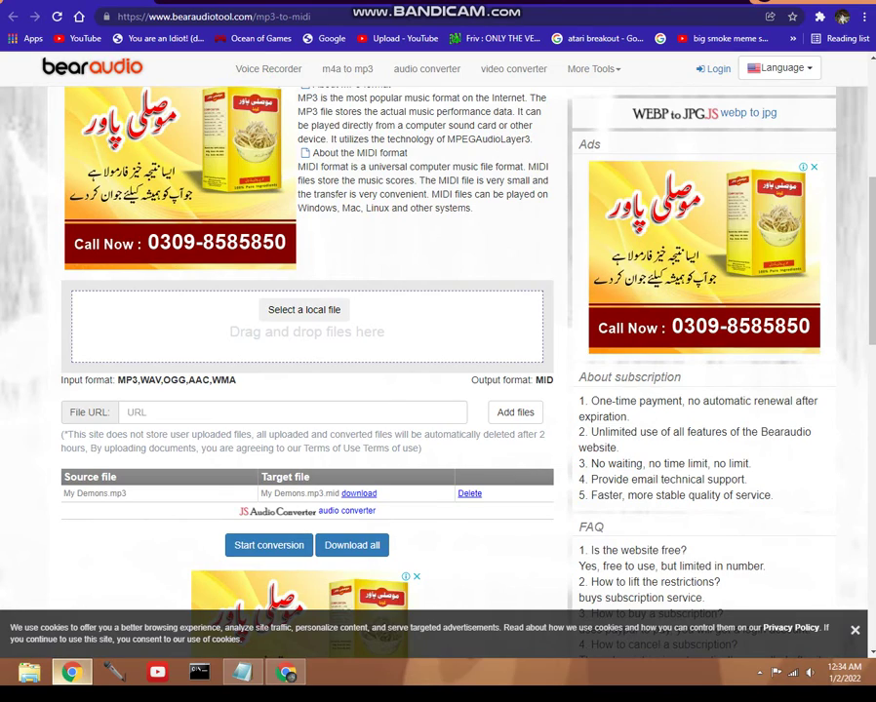
left_click(72, 672)
right_click(71, 672)
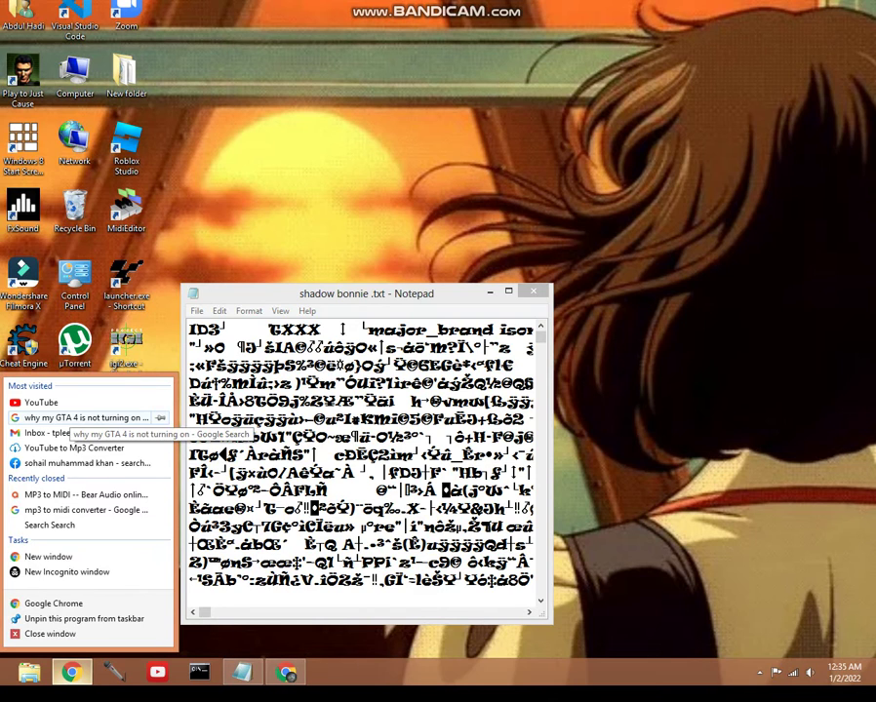
left_click(71, 418)
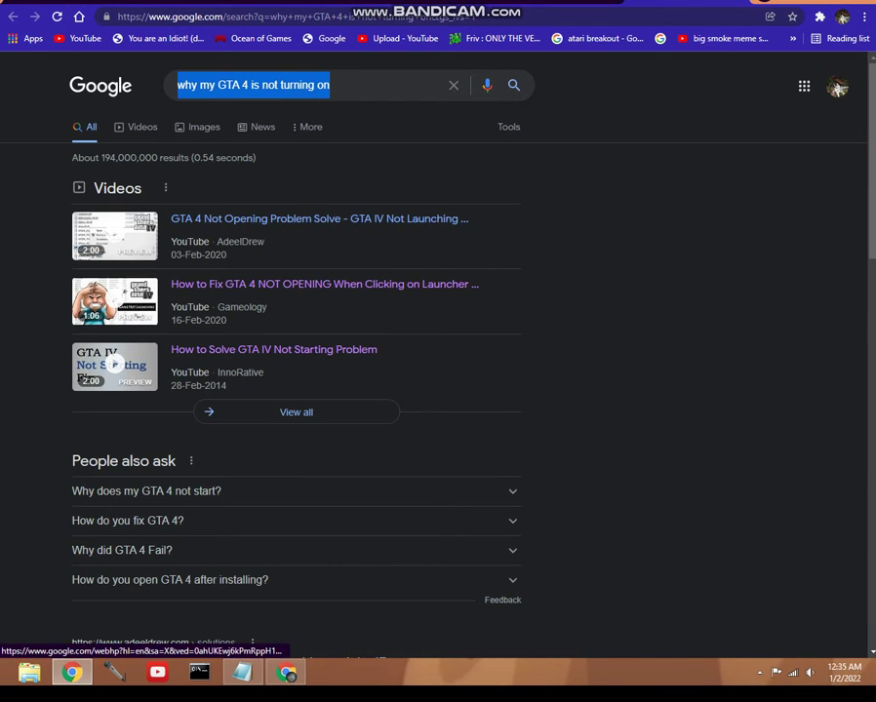
Replace the Google query with only the † symbol from the file, search for it, and switch back to Notepad.
type("Dú†")
key("Left")
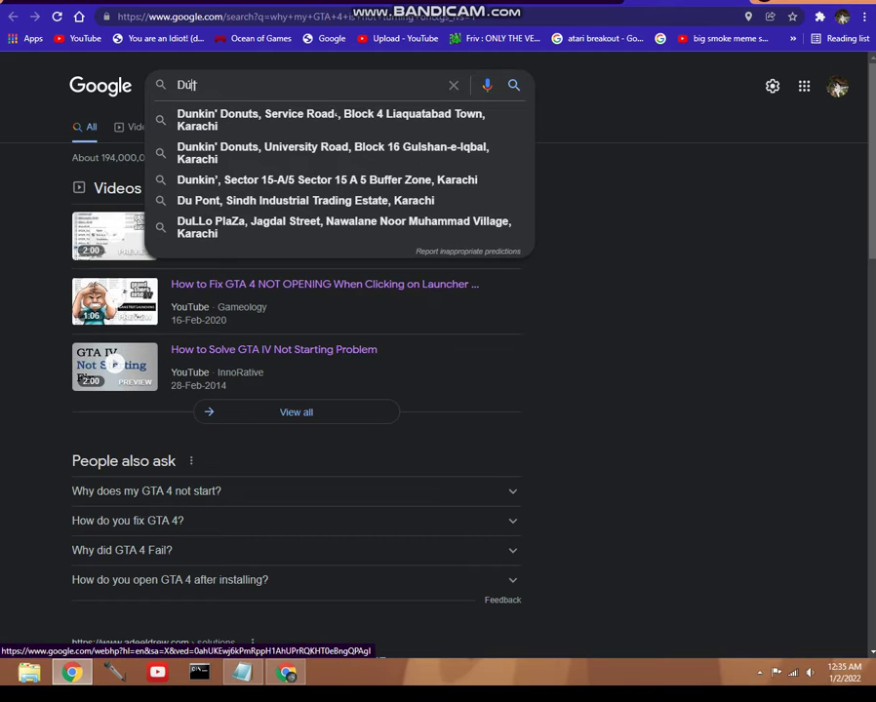
type("=")
key("BackSpace")
key("BackSpace")
key("BackSpace")
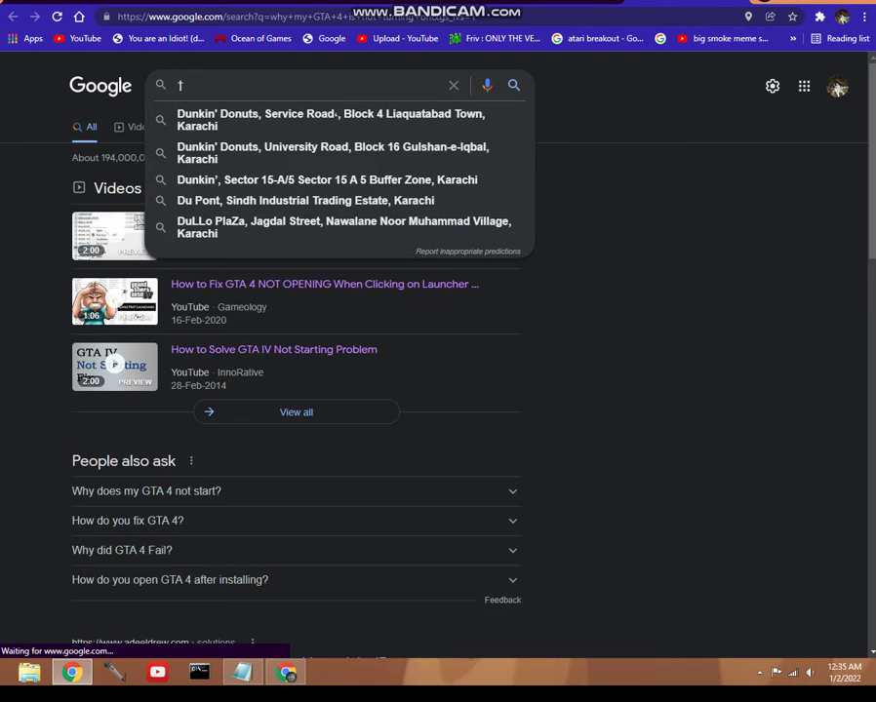
key("Return")
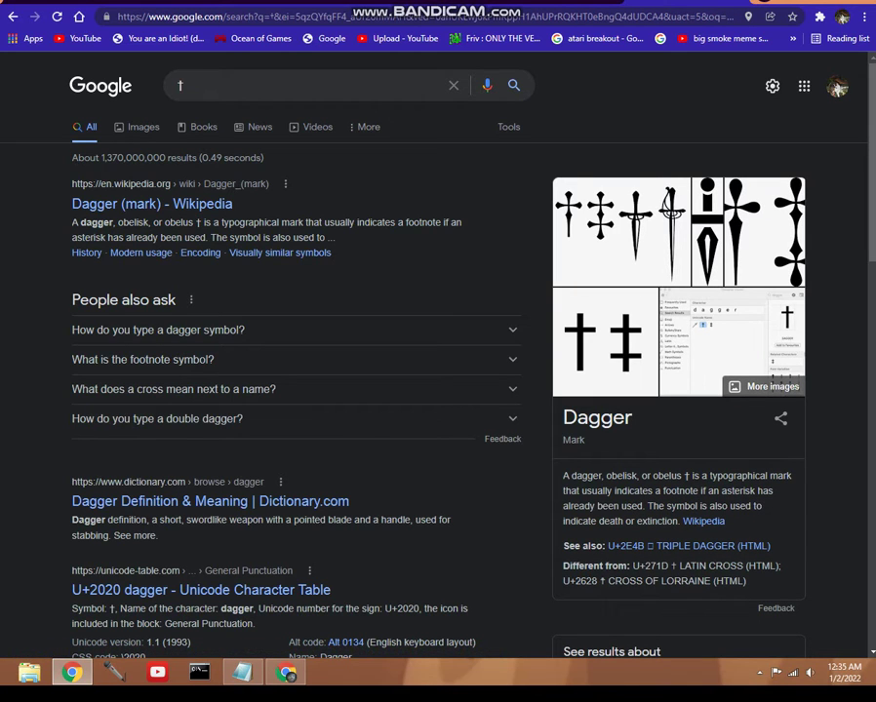
left_click(242, 673)
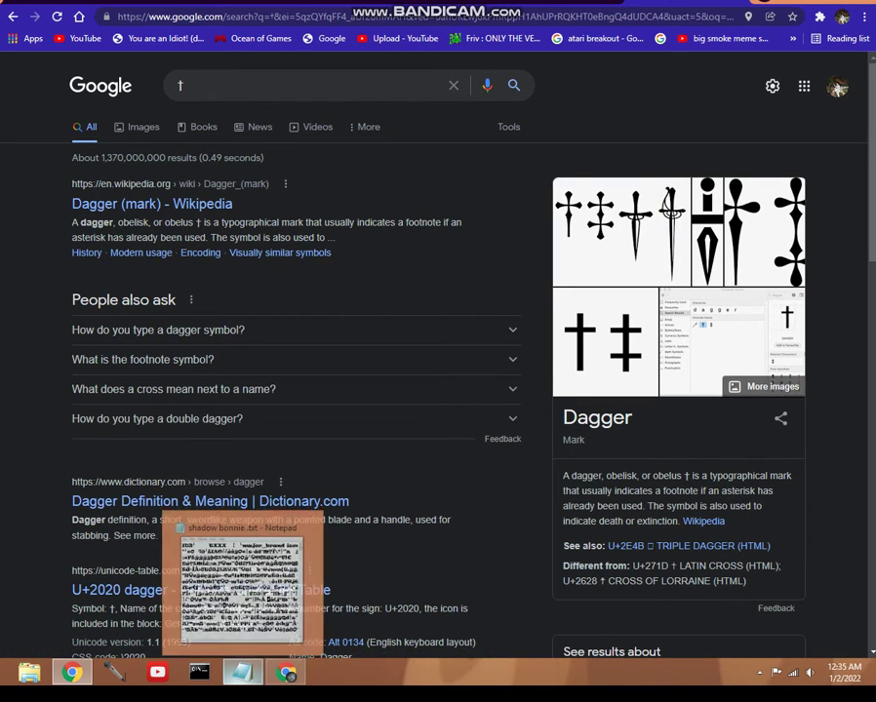